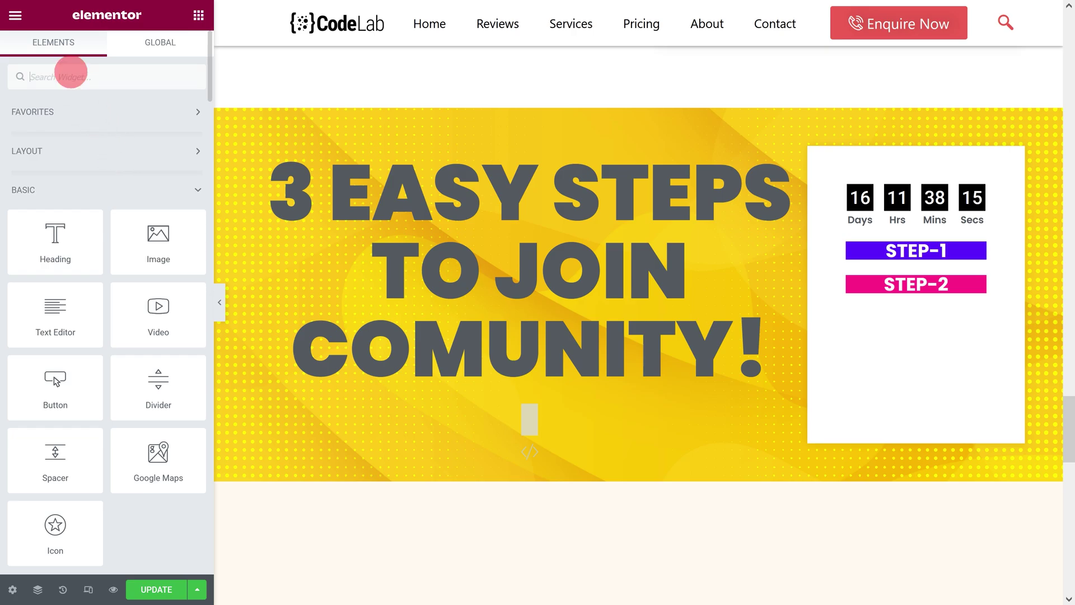
# - Place an Icon widget between STEP-1 and STEP-2 and swap its star for the compress icon
pyautogui.write('icon')
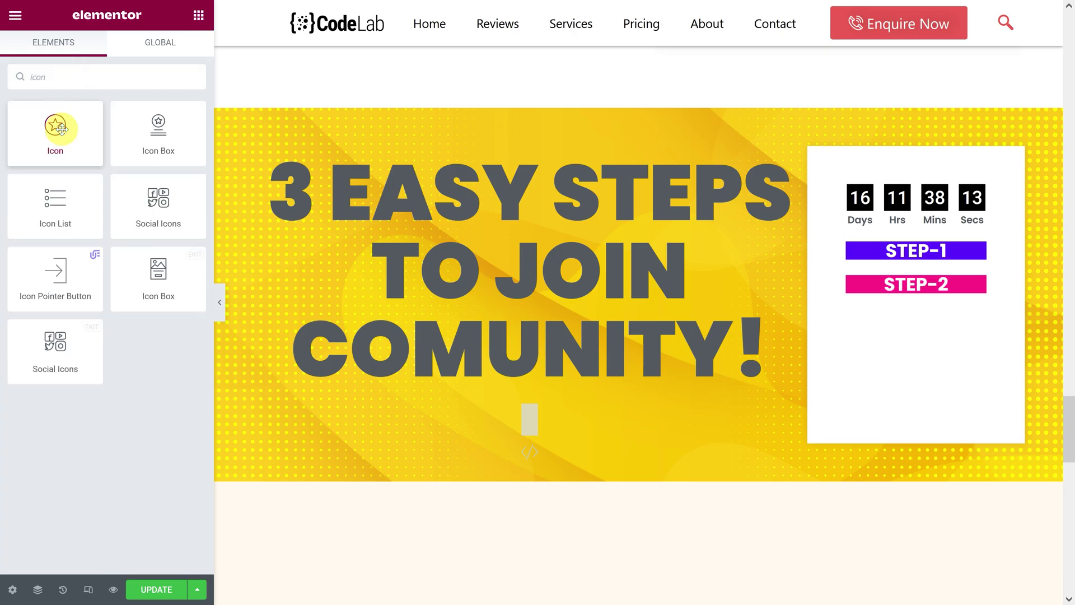
pyautogui.moveTo(53, 127); pyautogui.dragTo(900, 263)
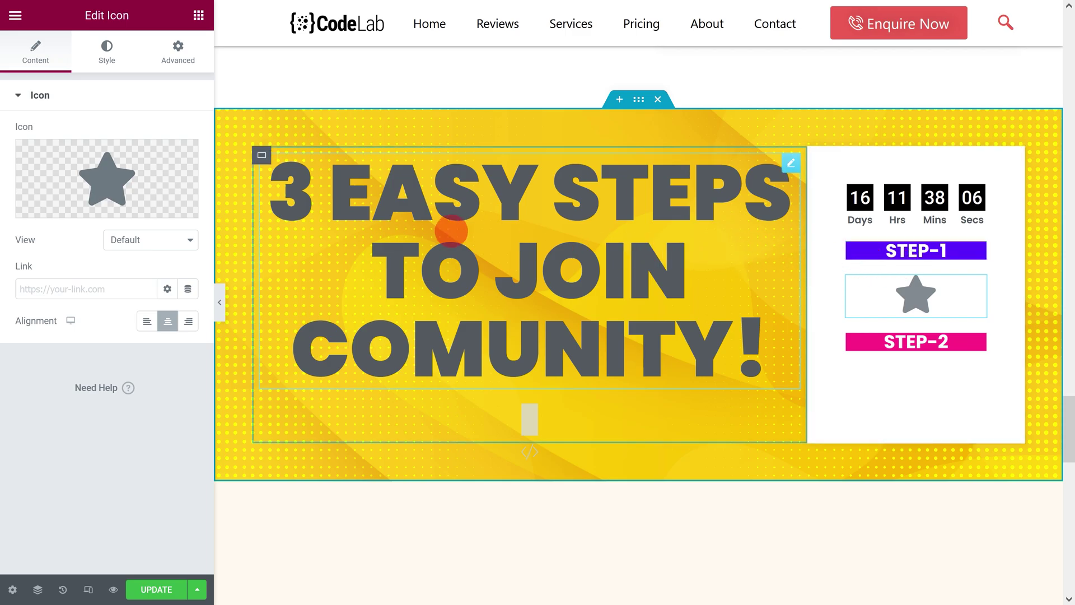
pyautogui.moveTo(99, 177)
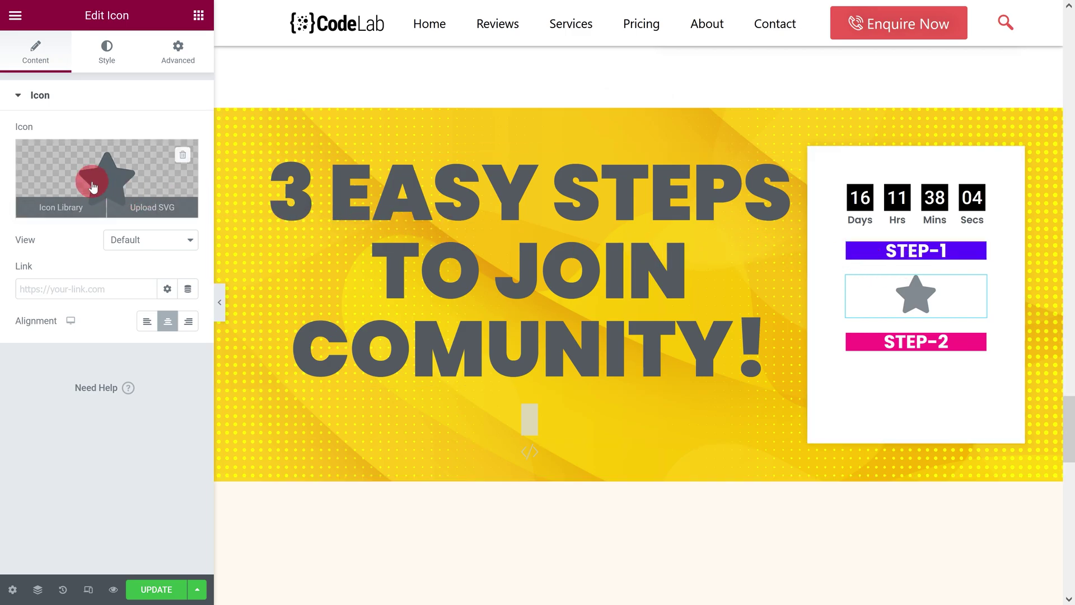
pyautogui.click(93, 187)
pyautogui.click(446, 87)
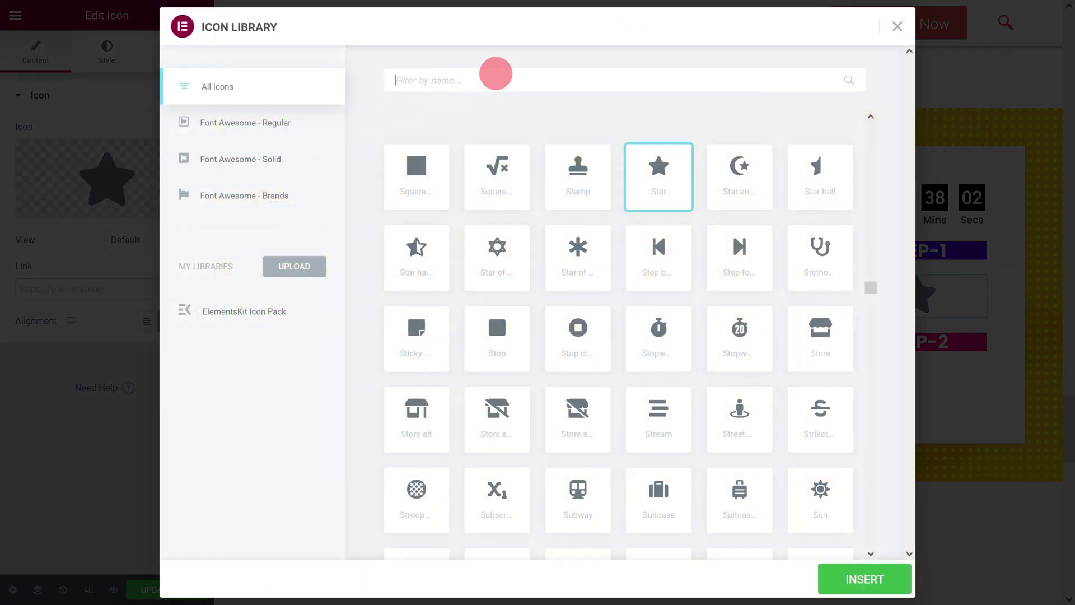
pyautogui.write('comp')
pyautogui.click(833, 176)
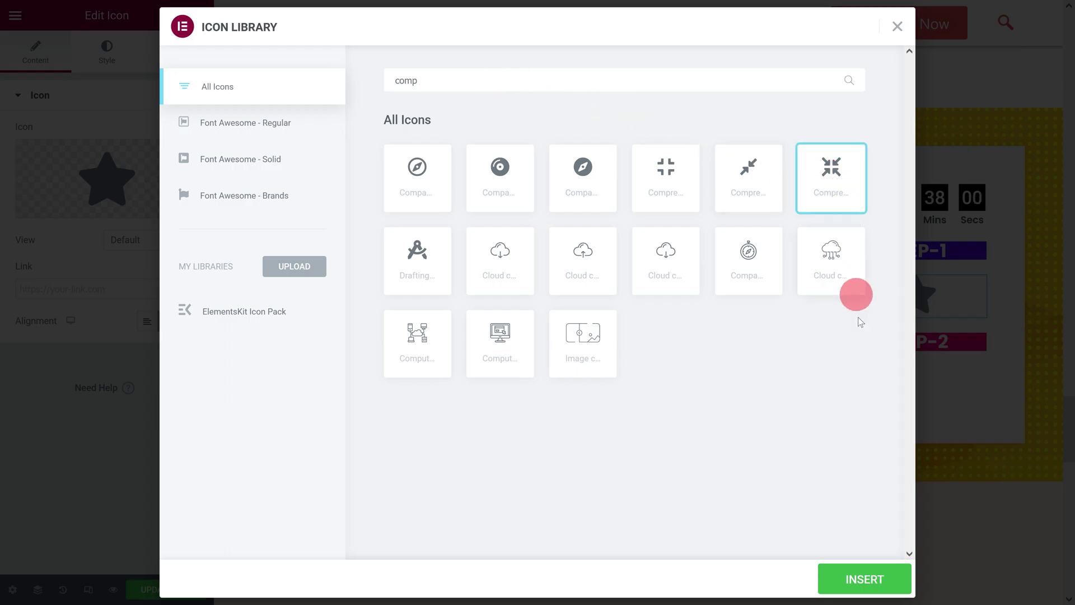
pyautogui.click(873, 580)
pyautogui.click(145, 240)
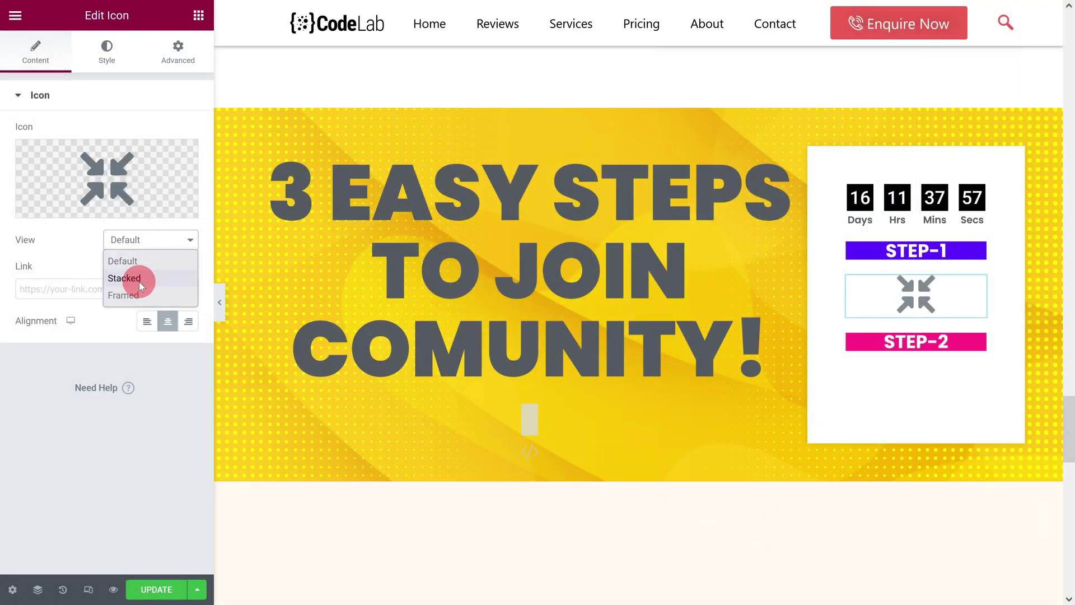
pyautogui.click(139, 279)
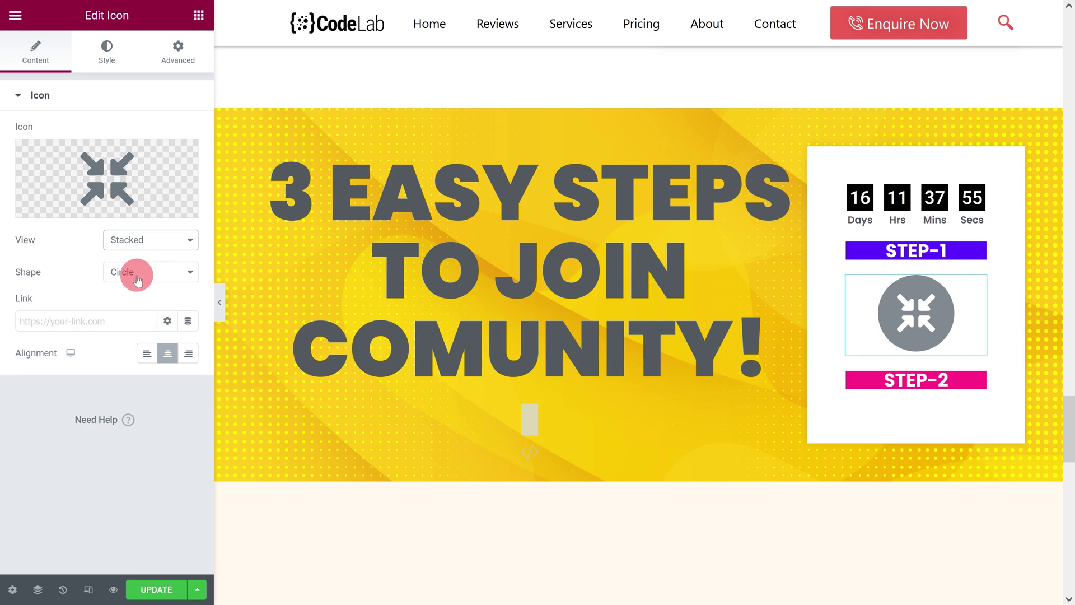
pyautogui.click(138, 279)
pyautogui.click(114, 301)
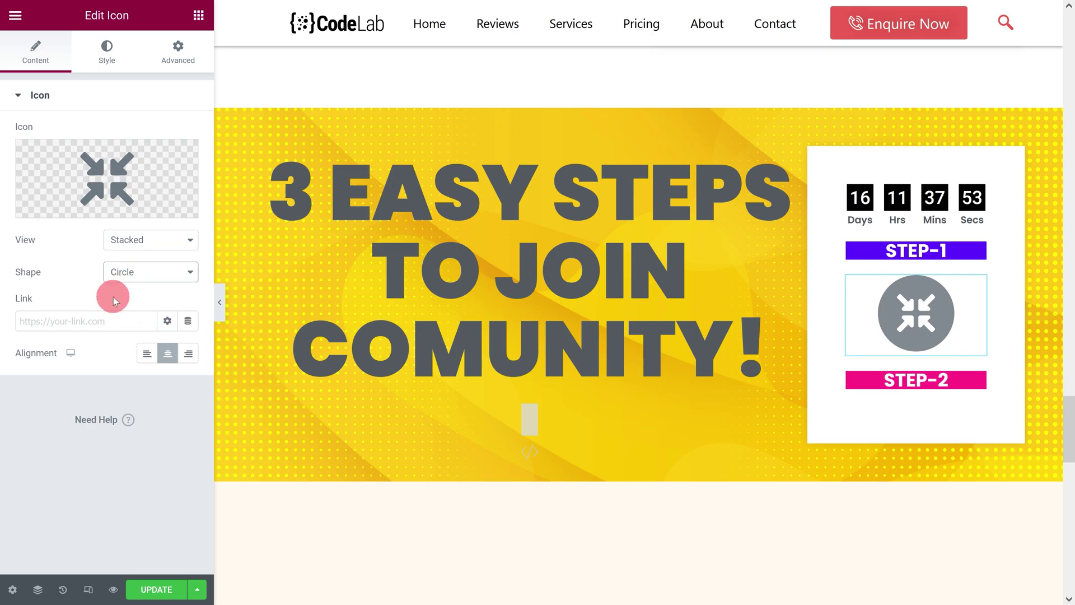
pyautogui.click(27, 324)
pyautogui.write('https://www.google.com')
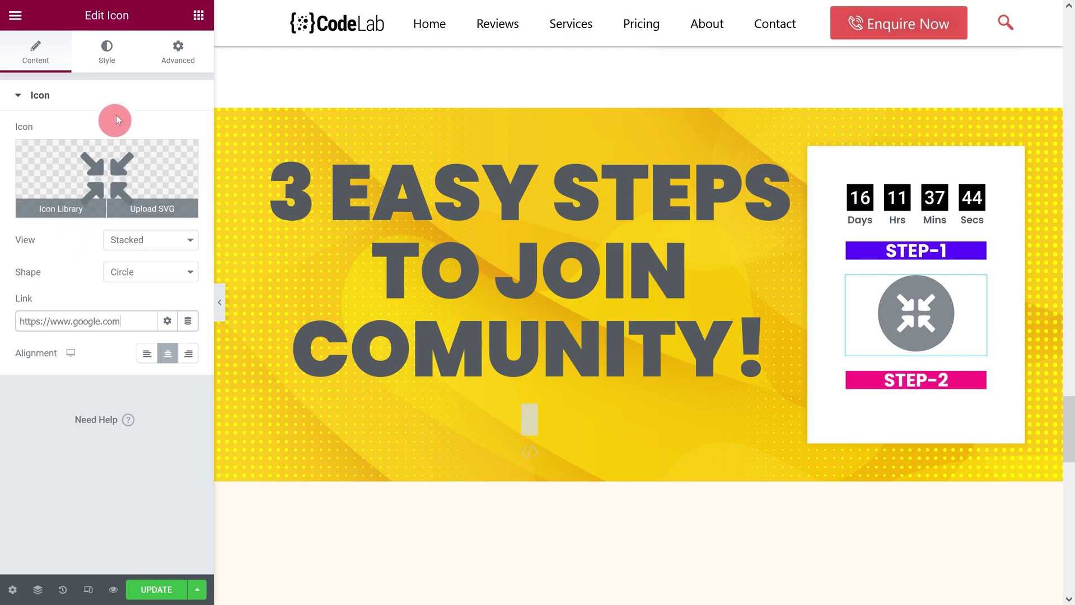
# - Paste a purple Primary Color into the icon's style settings
pyautogui.click(132, 47)
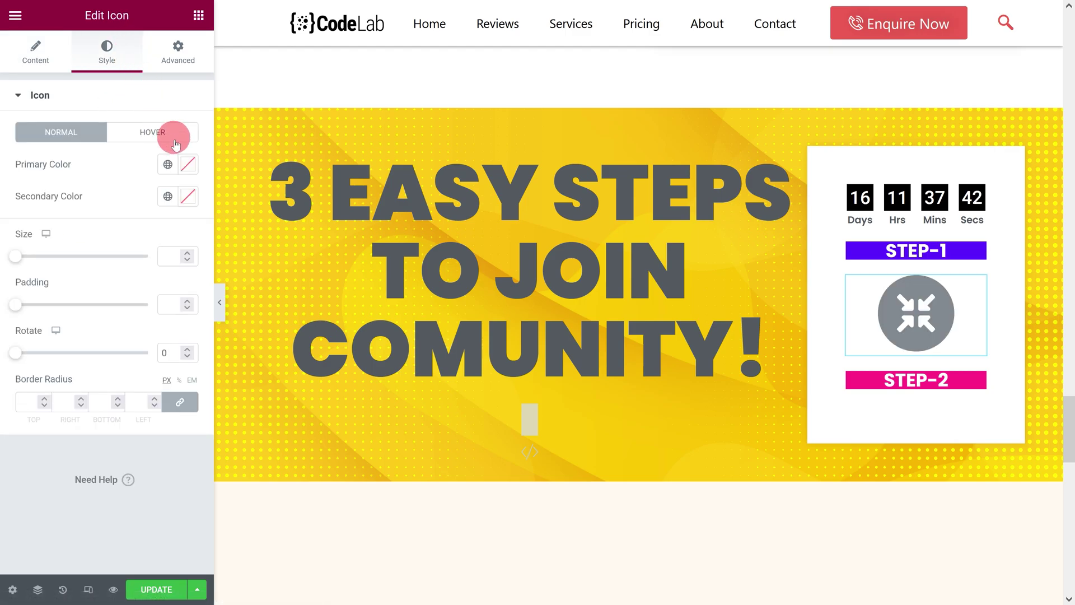
pyautogui.click(188, 163)
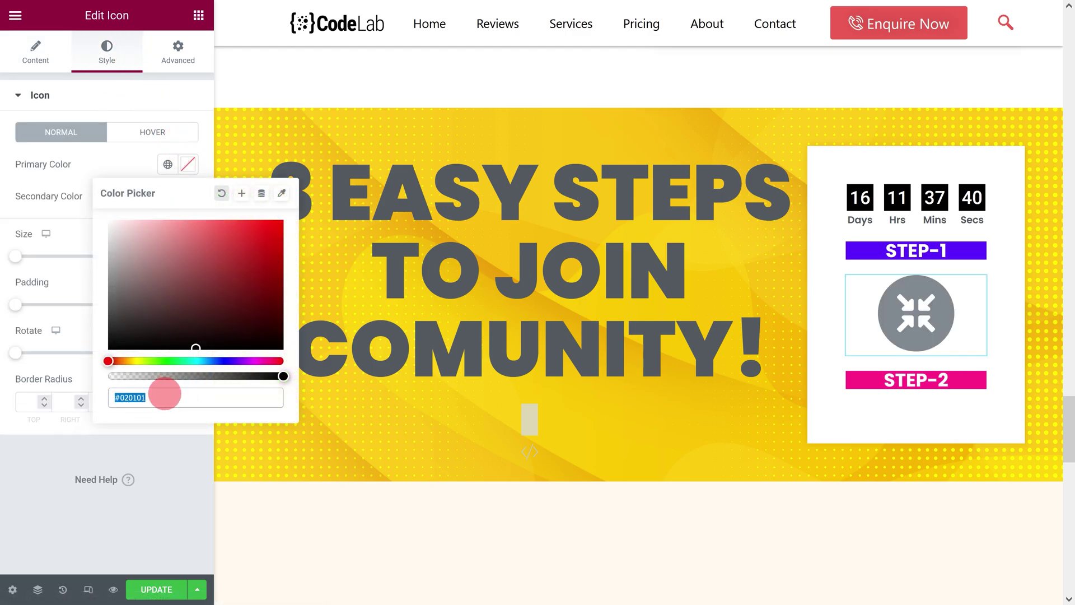
pyautogui.write('#4600FFE8')
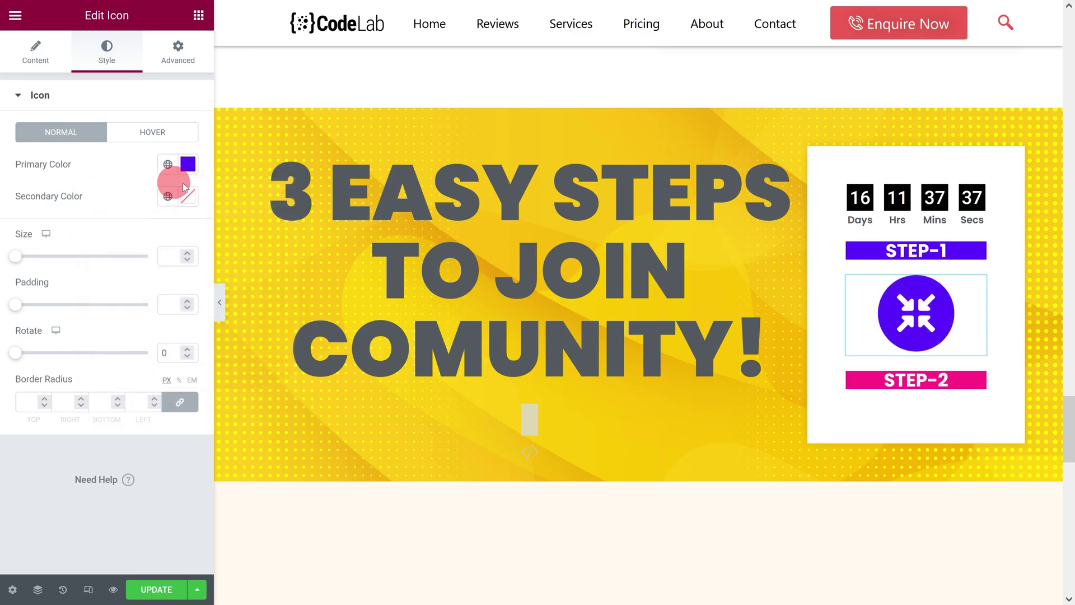
pyautogui.click(188, 196)
pyautogui.click(63, 218)
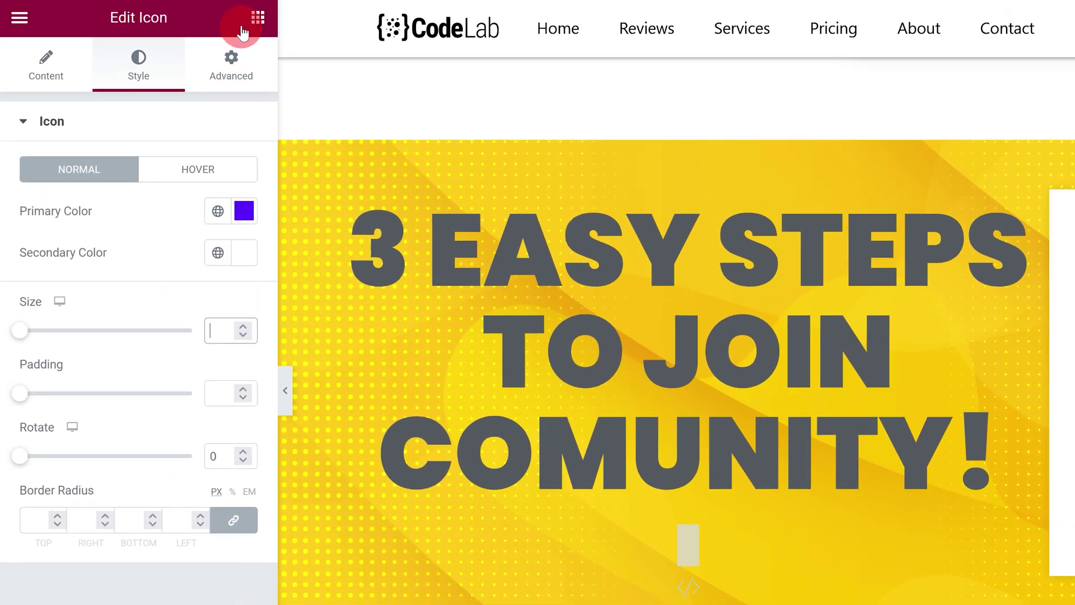
# - Add an HTML widget at the top of the yellow section
pyautogui.click(198, 15)
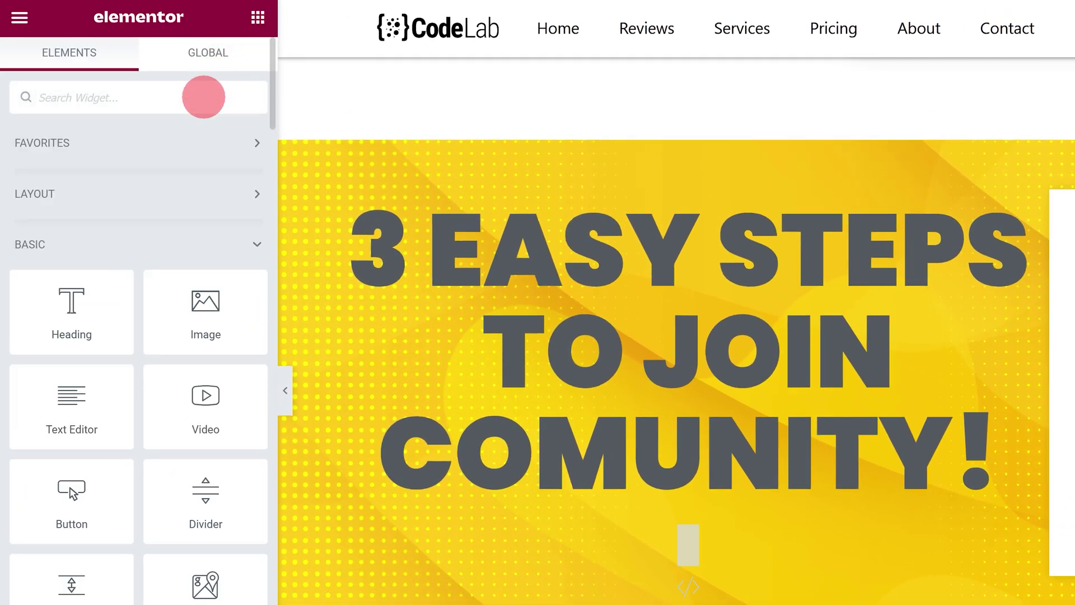
pyautogui.write('html')
pyautogui.moveTo(96, 163); pyautogui.dragTo(547, 209)
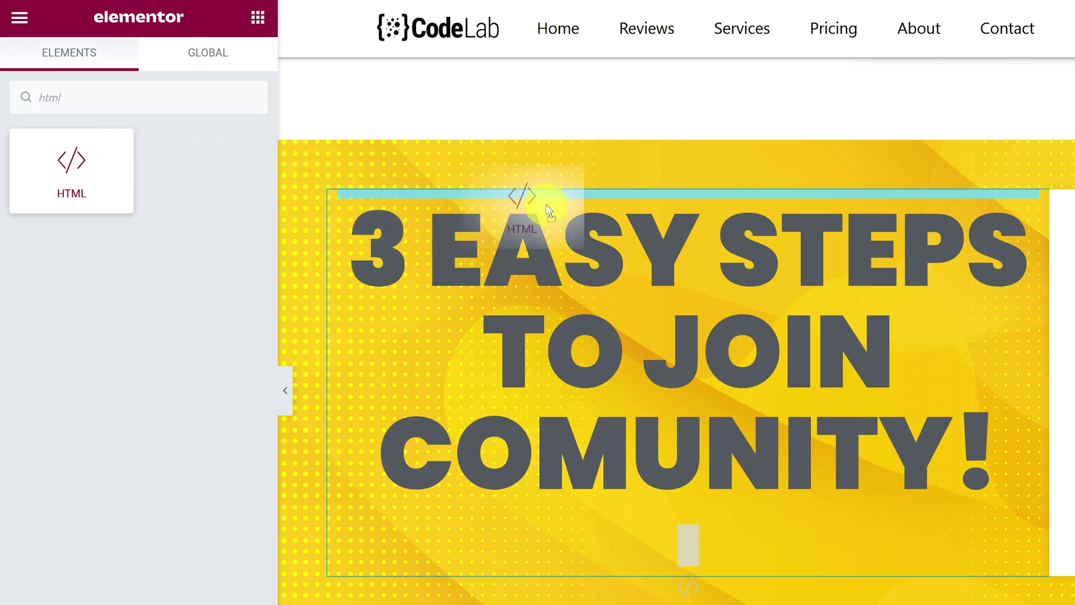
# - Paste the ripple CSS into HTML Code and select the ripple-btn1 class name
pyautogui.click(79, 162)
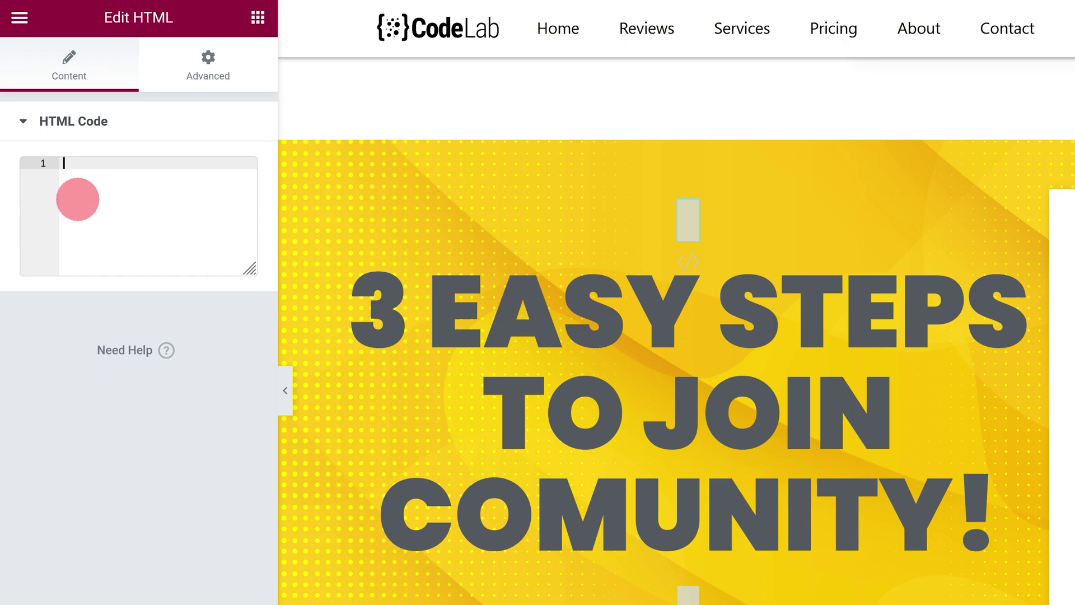
pyautogui.click(69, 166)
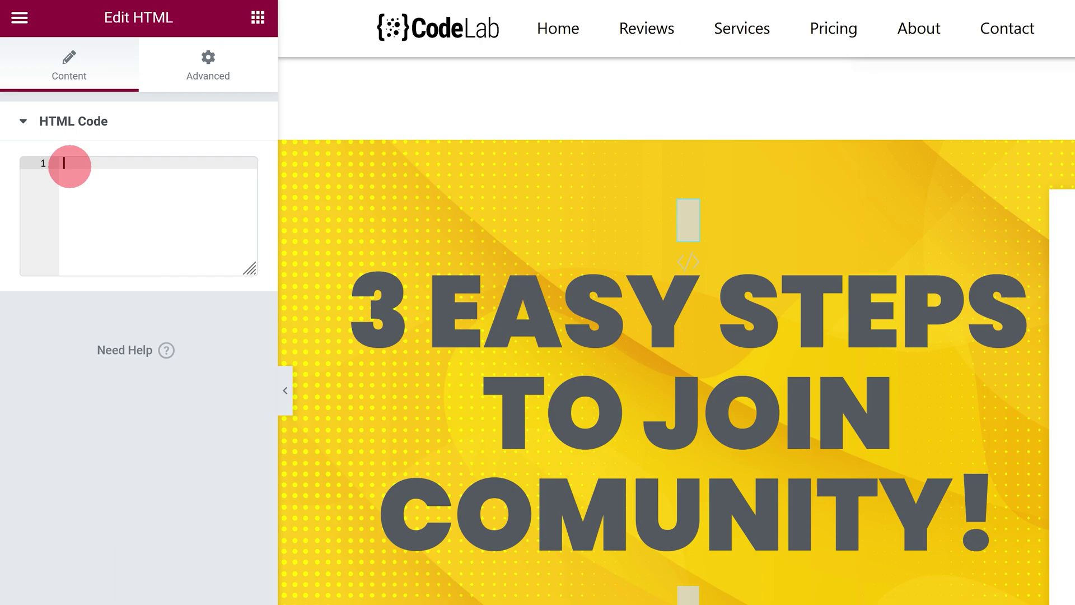
pyautogui.hotkey('ctrl', 'v')
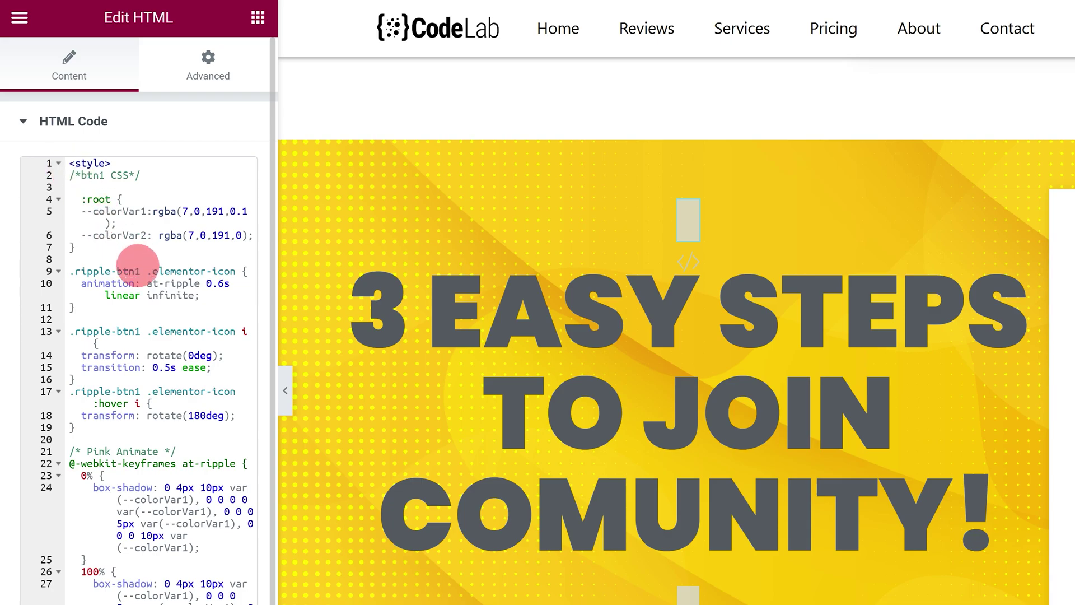
pyautogui.moveTo(140, 271); pyautogui.dragTo(76, 272)
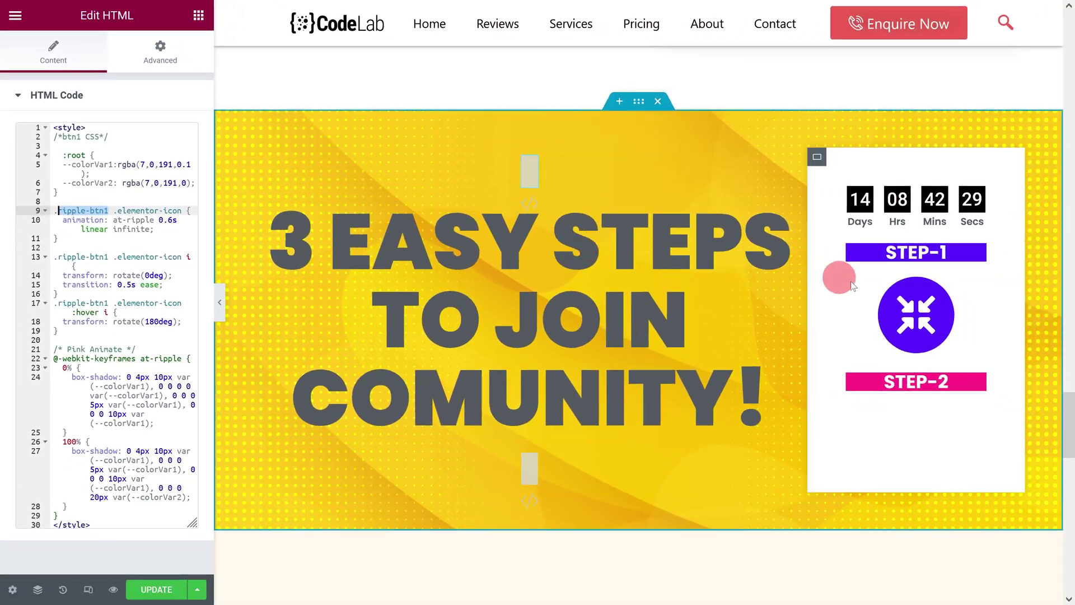
# - Give the compress icon the CSS class ripple-btn1 in Advanced settings
pyautogui.moveTo(915, 314)
pyautogui.click(981, 293)
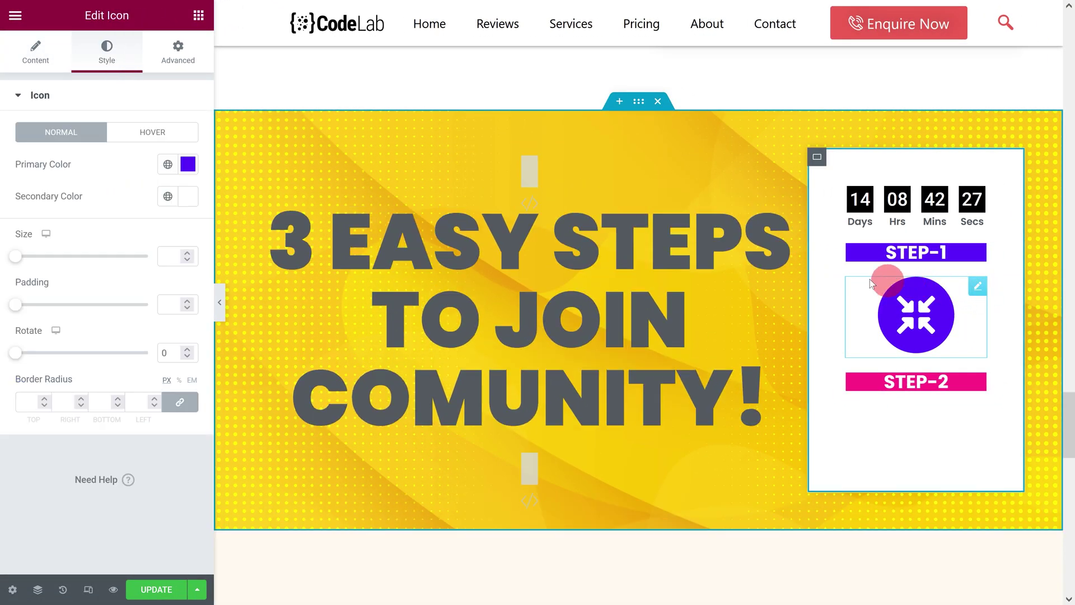
pyautogui.click(178, 56)
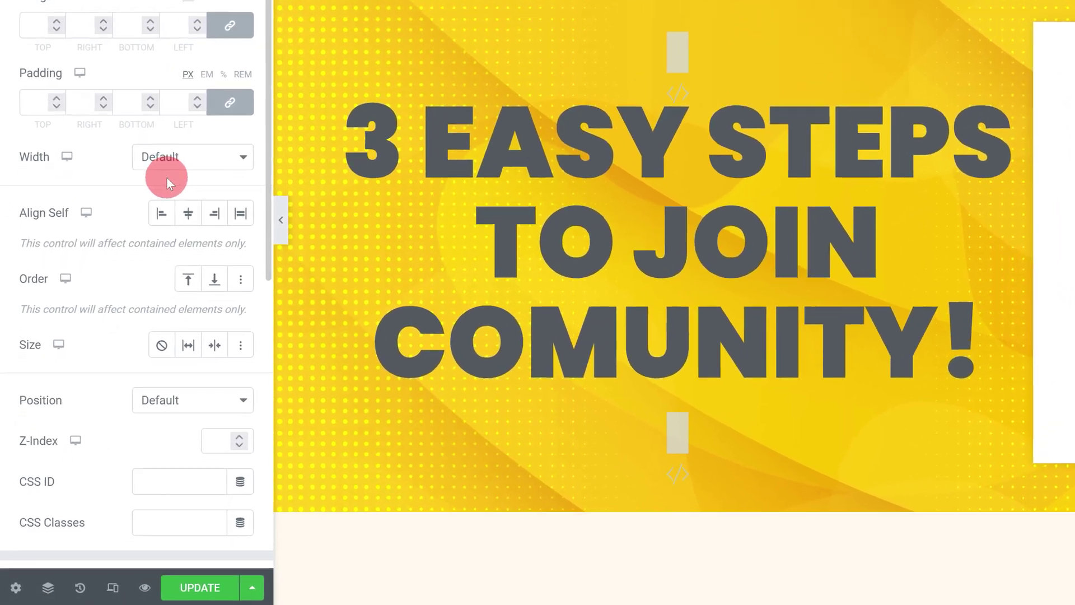
pyautogui.scroll(-5, 168, 202)
pyautogui.moveTo(140, 538)
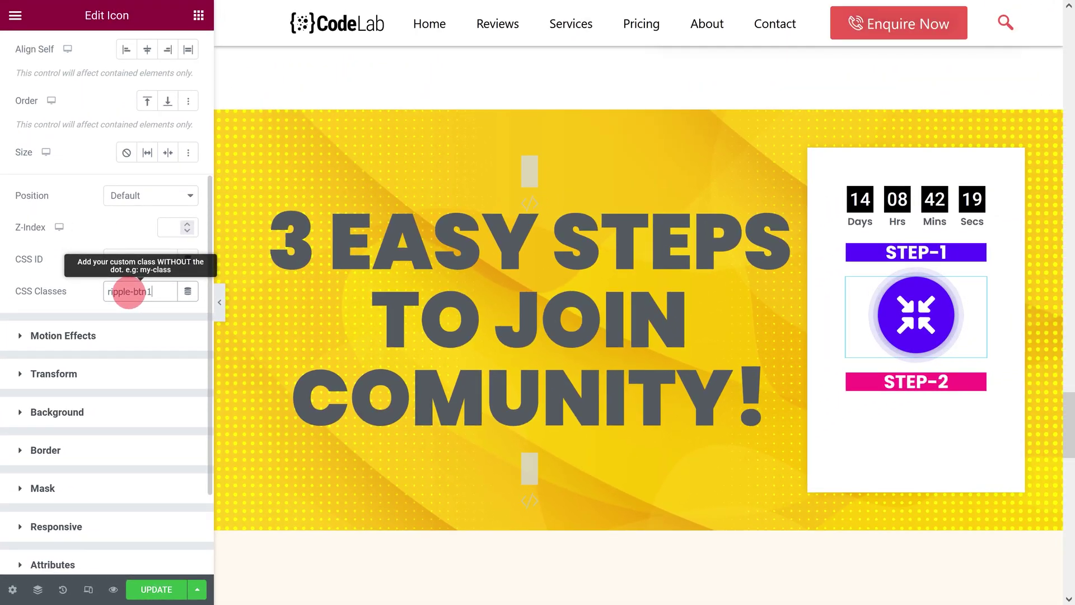
pyautogui.scroll(3, 129, 289)
pyautogui.scroll(2, 129, 285)
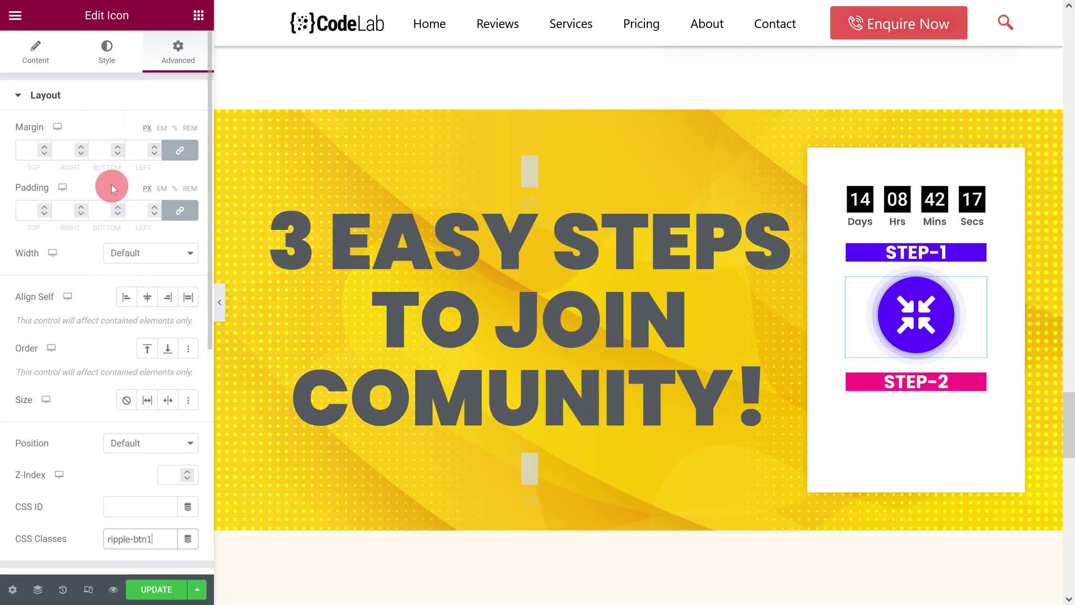
# - Copy the icon's Primary Color hex value #4600FFE8
pyautogui.click(103, 62)
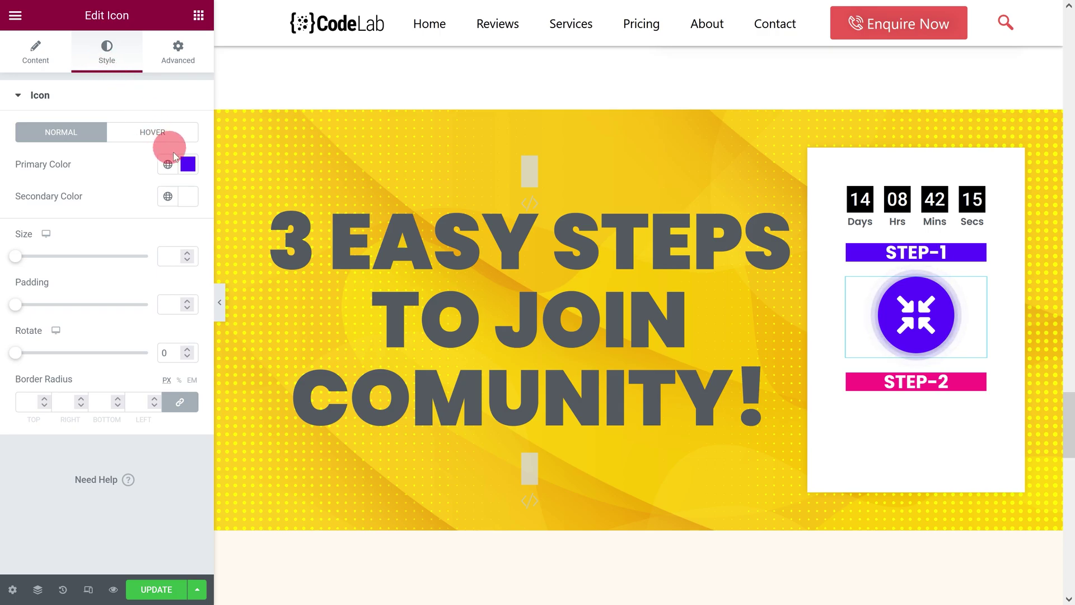
pyautogui.click(188, 171)
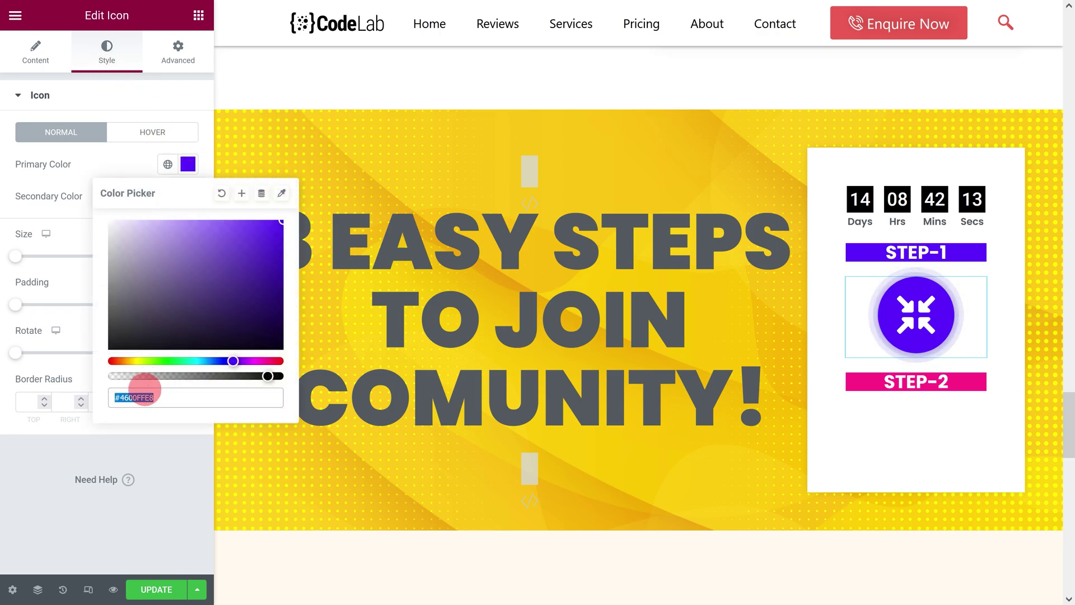
pyautogui.rightClick(145, 395)
pyautogui.click(175, 223)
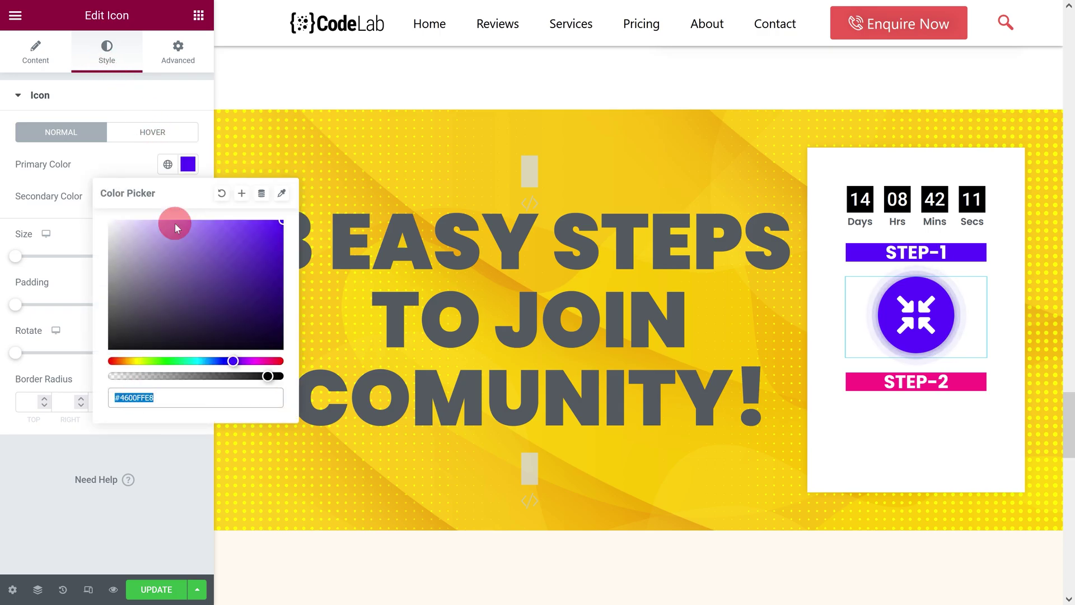
# - Open the WebFX hex-to-RGB converter and enter #4600FF in fullscreen
pyautogui.write('www.webfx.com/web-design/hex-to-rgb/')
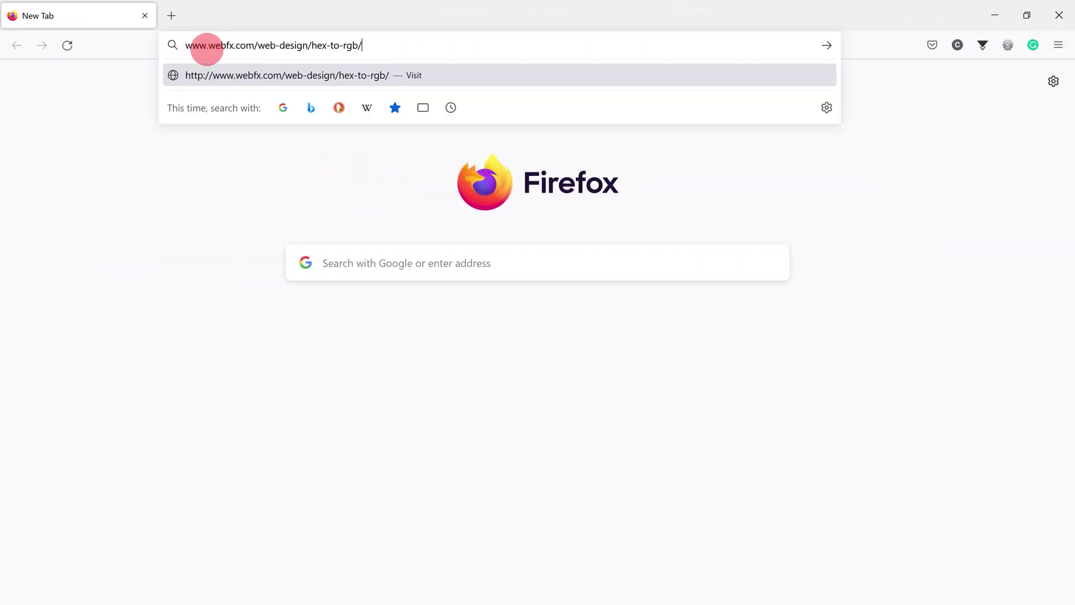
pyautogui.press('Return')
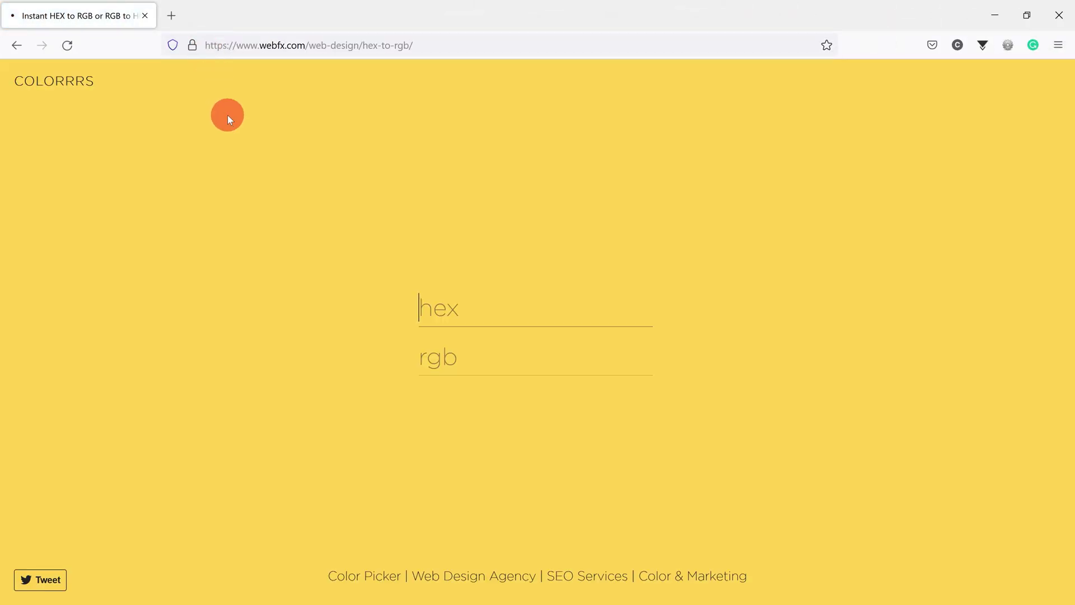
pyautogui.click(227, 115)
pyautogui.press('F11')
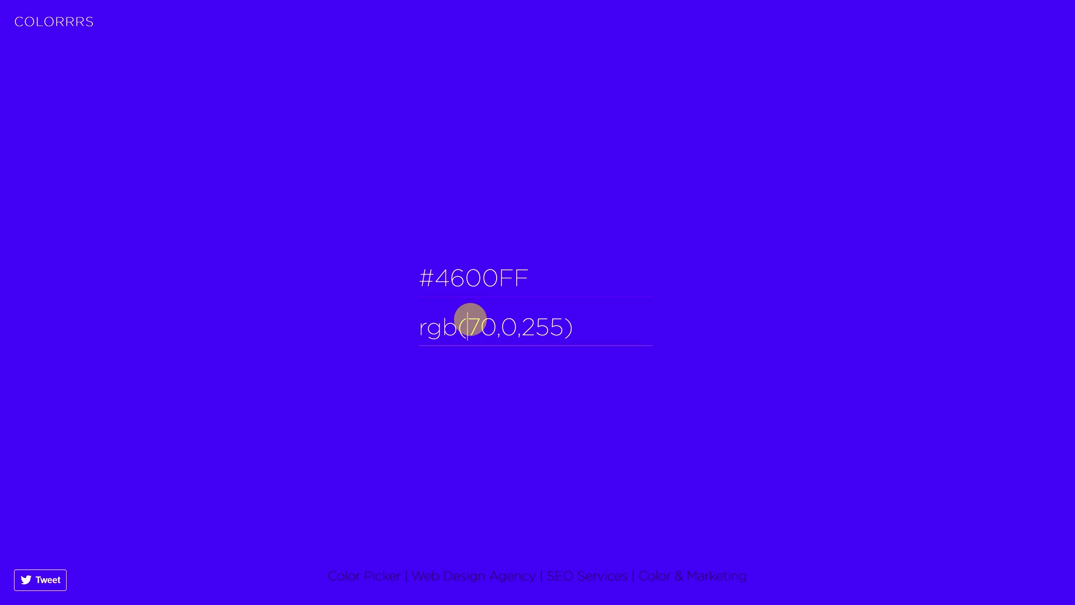
# - Copy the converted RGB values 70,0,255
pyautogui.moveTo(470, 319); pyautogui.dragTo(560, 332)
pyautogui.rightClick(560, 332)
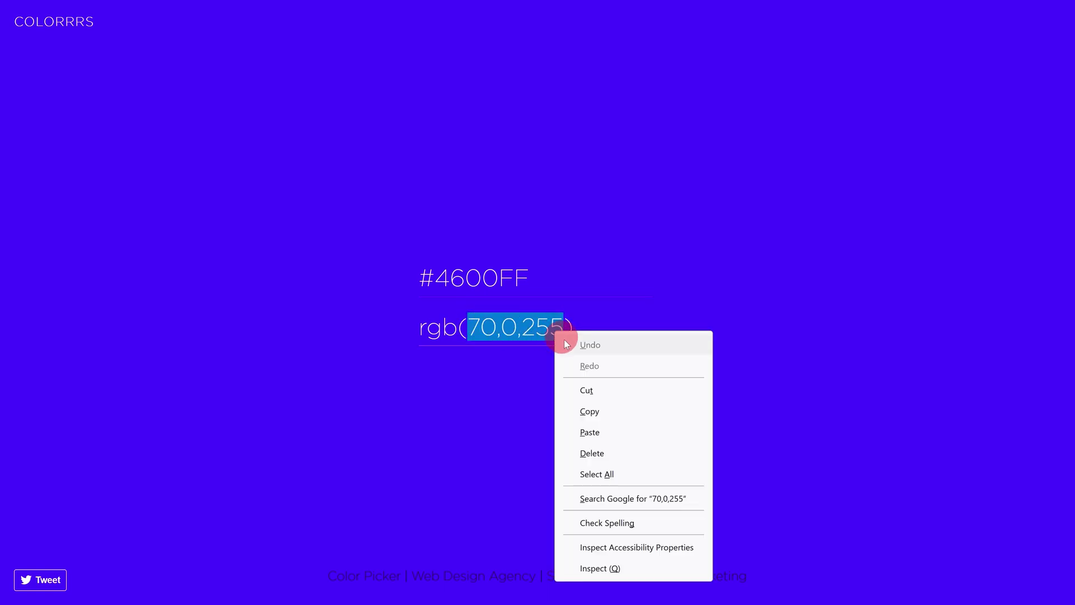
pyautogui.click(596, 411)
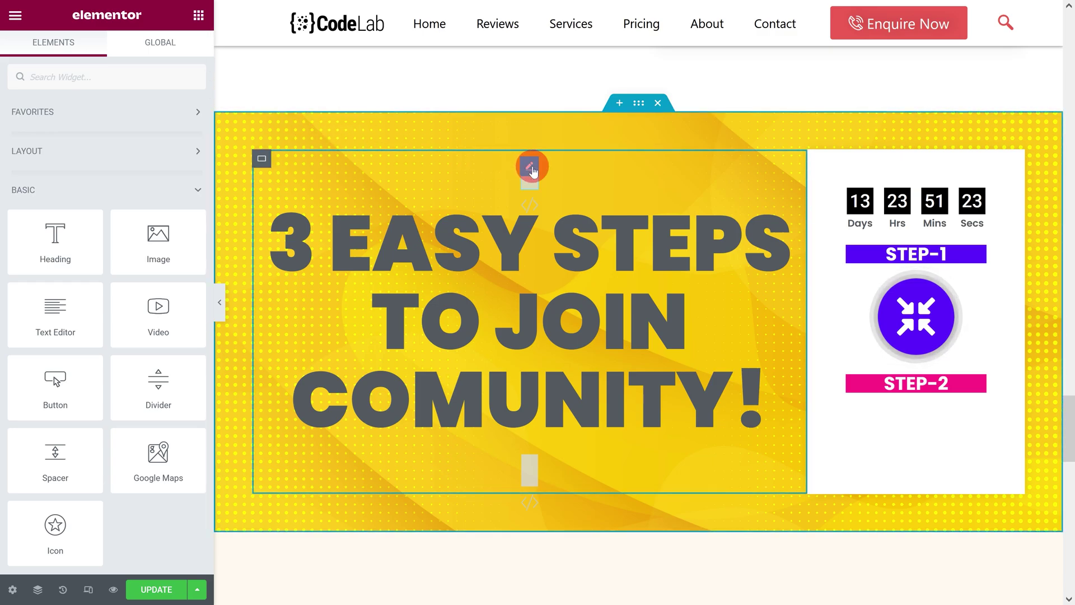
# - Replace 10,0,10 with 70,0,255 in both --colorVarbtn1 lines of the :root block
pyautogui.click(530, 166)
pyautogui.click(202, 211)
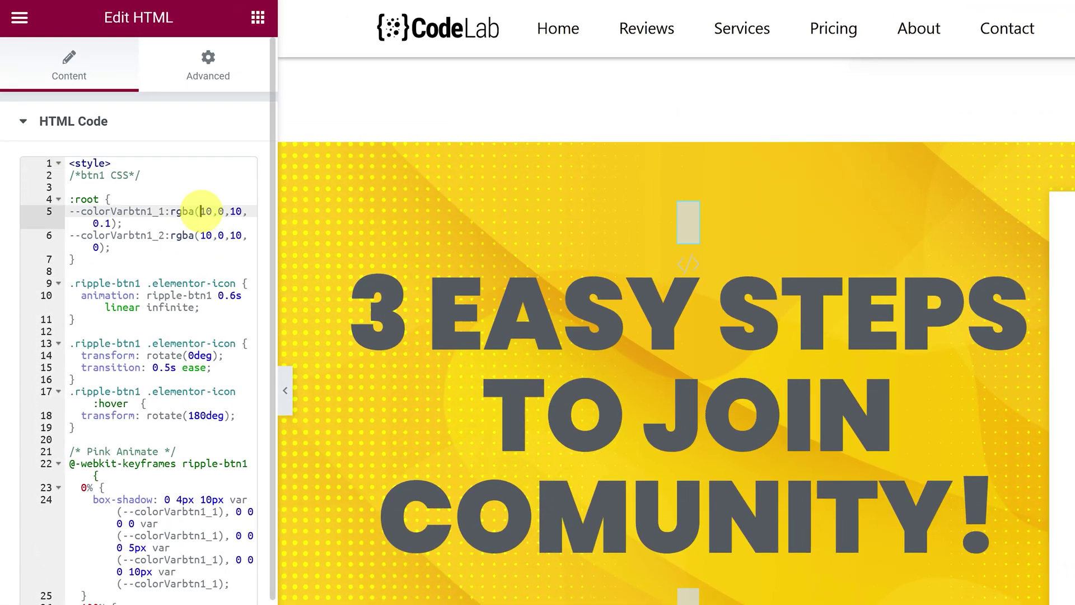
pyautogui.moveTo(201, 211); pyautogui.dragTo(240, 213)
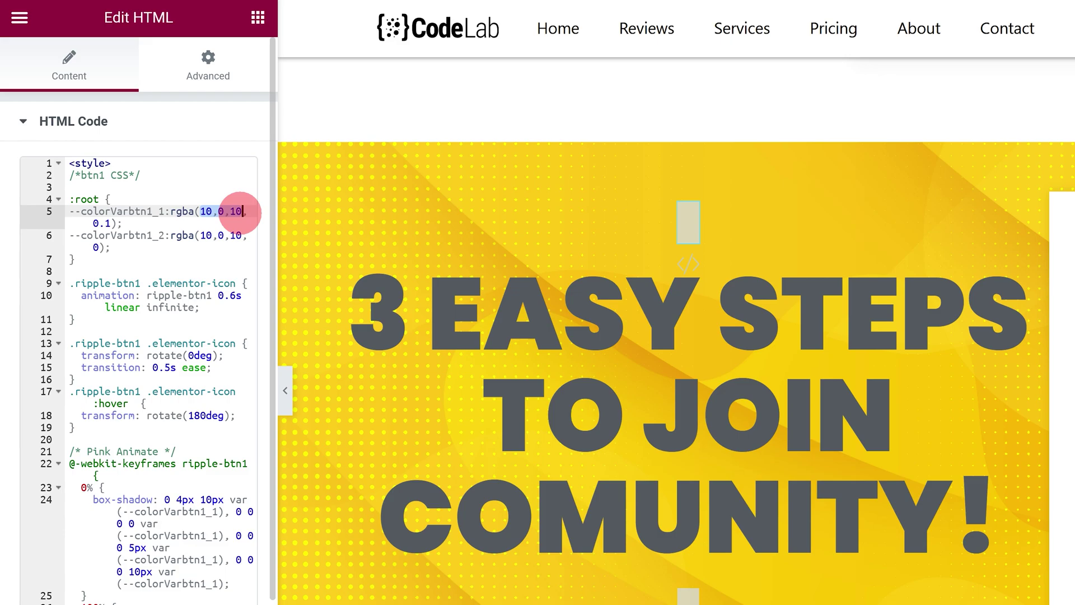
pyautogui.write('70,0,255')
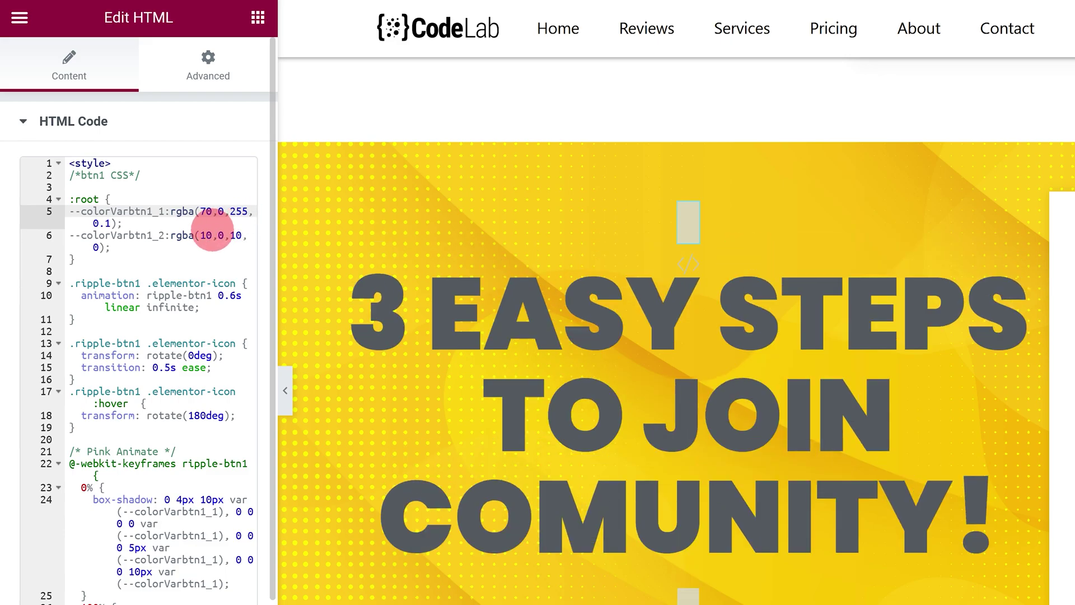
pyautogui.moveTo(201, 235); pyautogui.dragTo(226, 236)
pyautogui.click(239, 234)
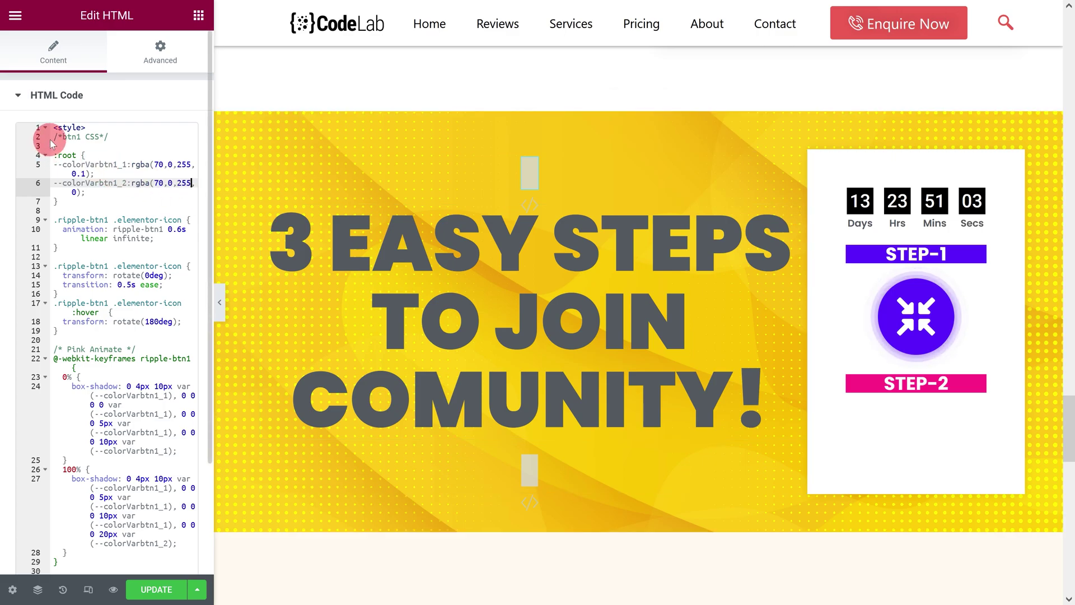
# - Paste a duplicate of the whole btn1 CSS block below the original
pyautogui.moveTo(54, 137); pyautogui.dragTo(141, 535)
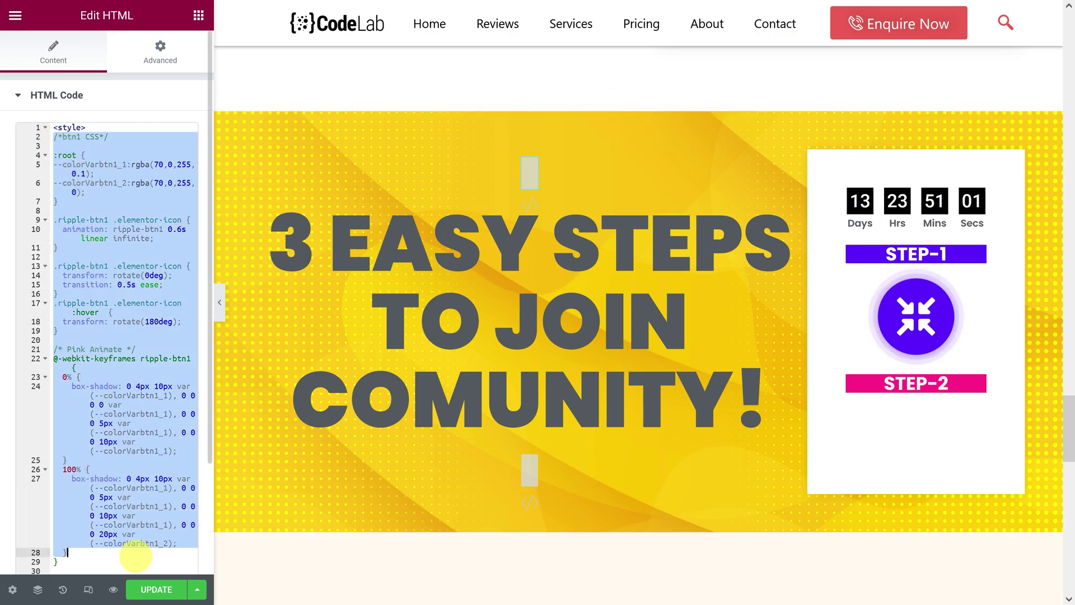
pyautogui.hotkey('ctrl', 'c')
pyautogui.scroll(-3, 141, 535)
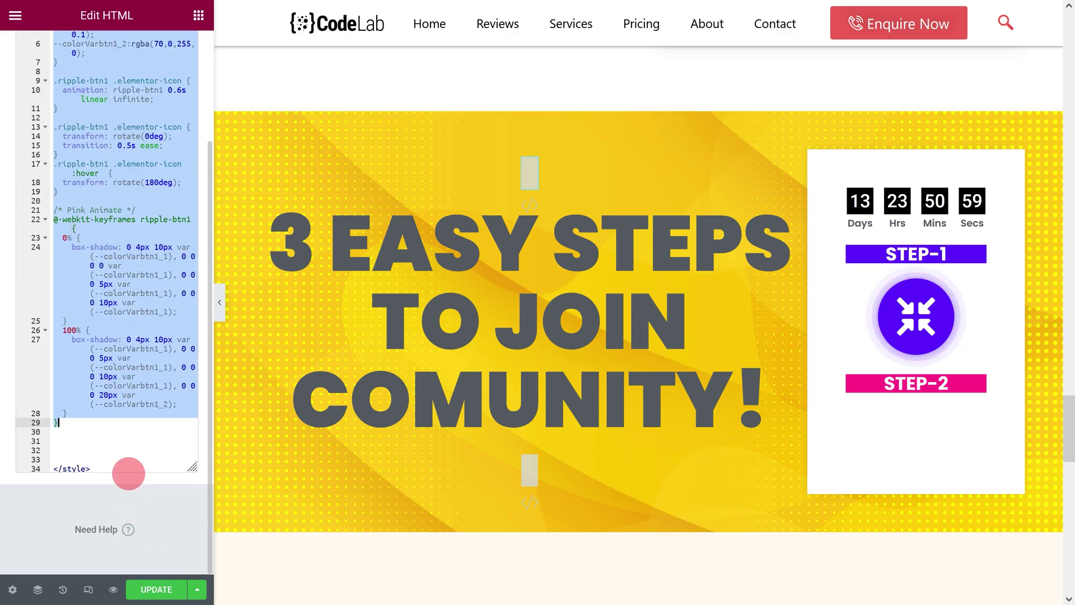
pyautogui.click(60, 460)
pyautogui.hotkey('ctrl', 'v')
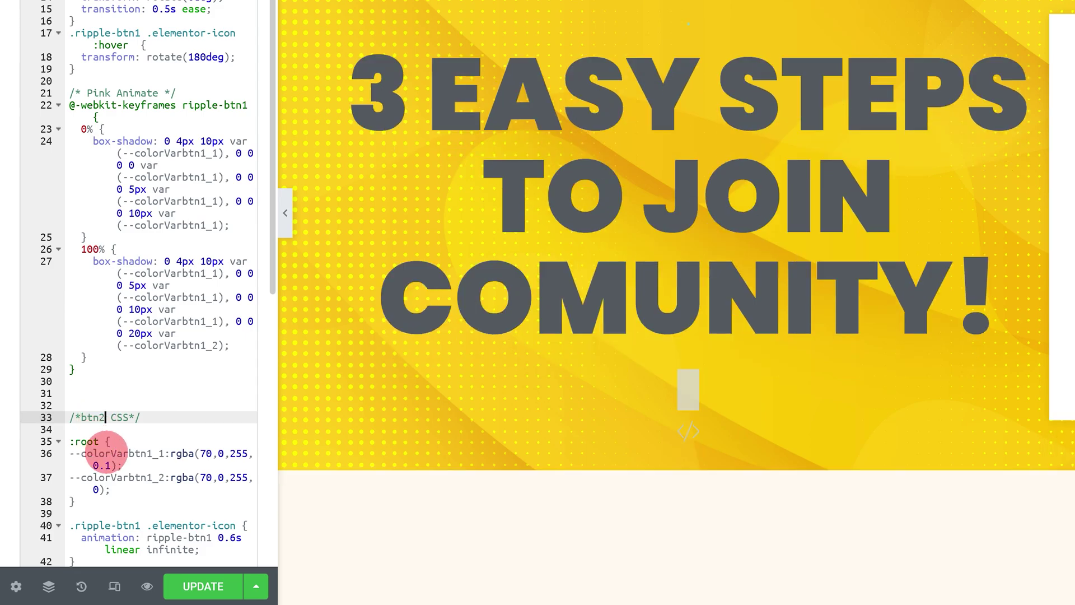
# - Rename the duplicated colour variables to colorVarbtn2
pyautogui.write('2')
pyautogui.moveTo(151, 453); pyautogui.dragTo(146, 477)
pyautogui.write('2_2')
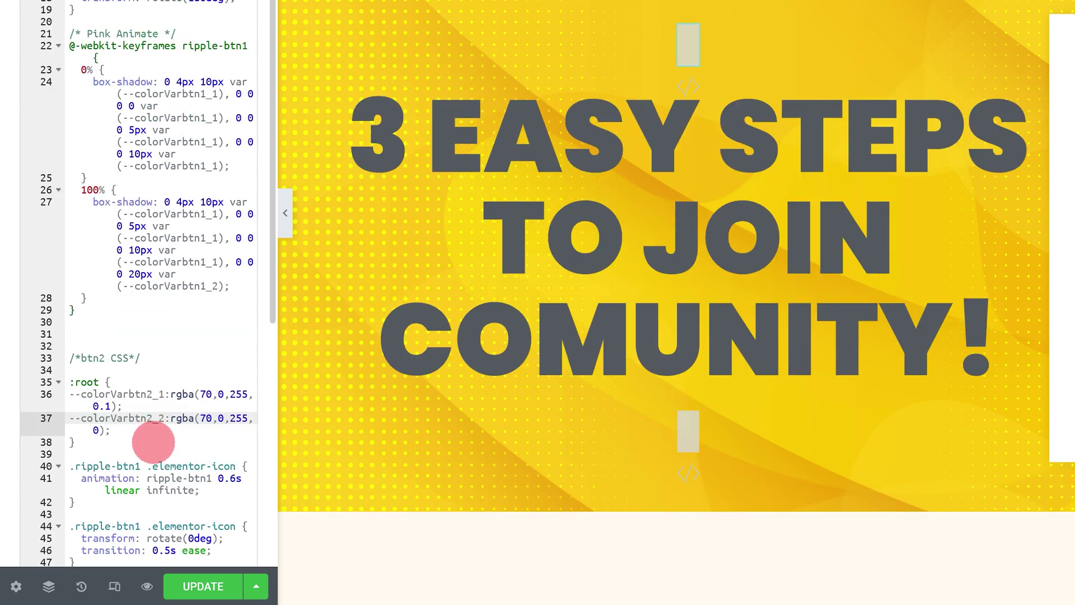
pyautogui.scroll(-6, 153, 439)
# - Rename the copied class, animation rule, hover rule and keyframes from btn1 to btn2
pyautogui.moveTo(141, 164); pyautogui.dragTo(134, 167)
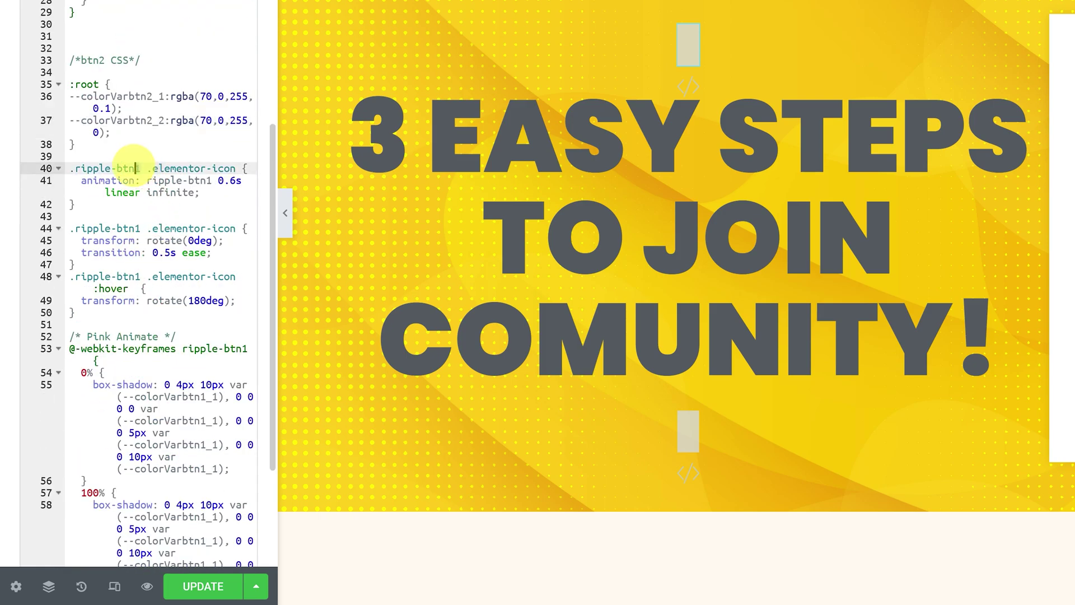
pyautogui.write('2')
pyautogui.click(212, 180)
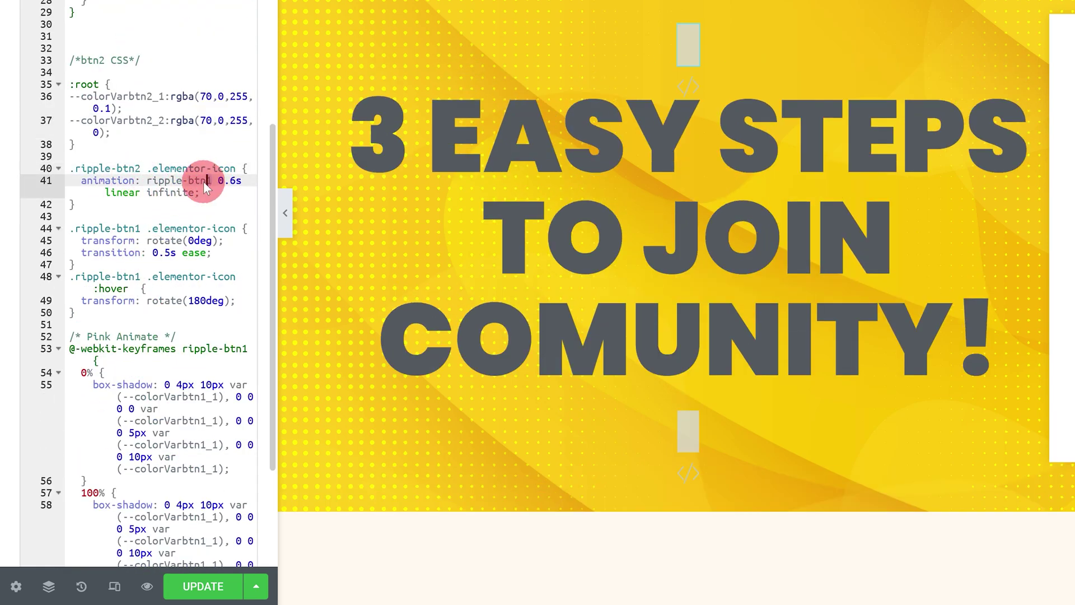
pyautogui.write('2')
pyautogui.click(141, 228)
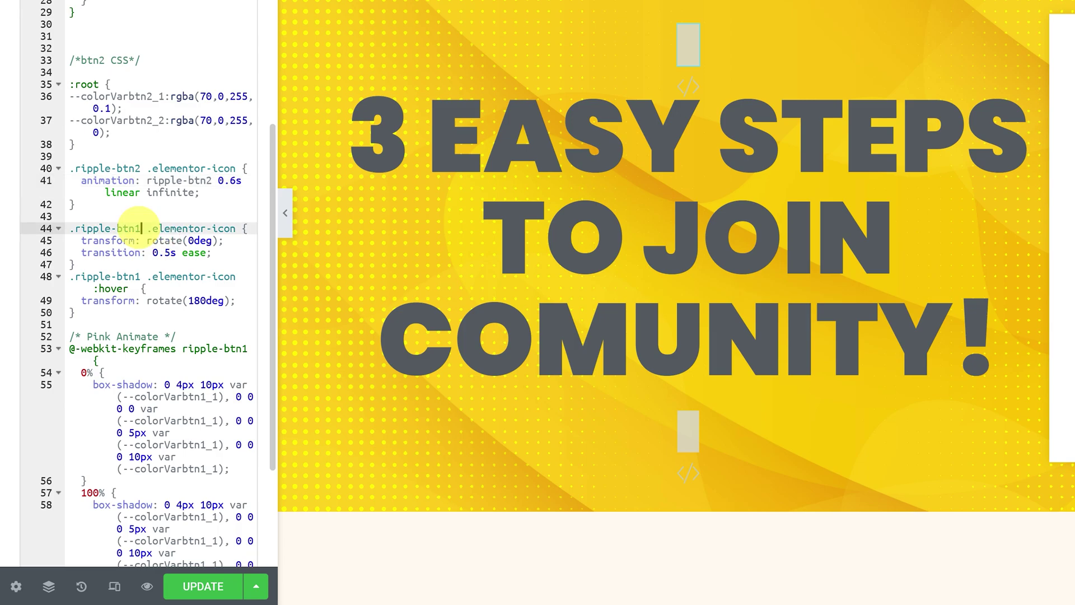
pyautogui.write('2')
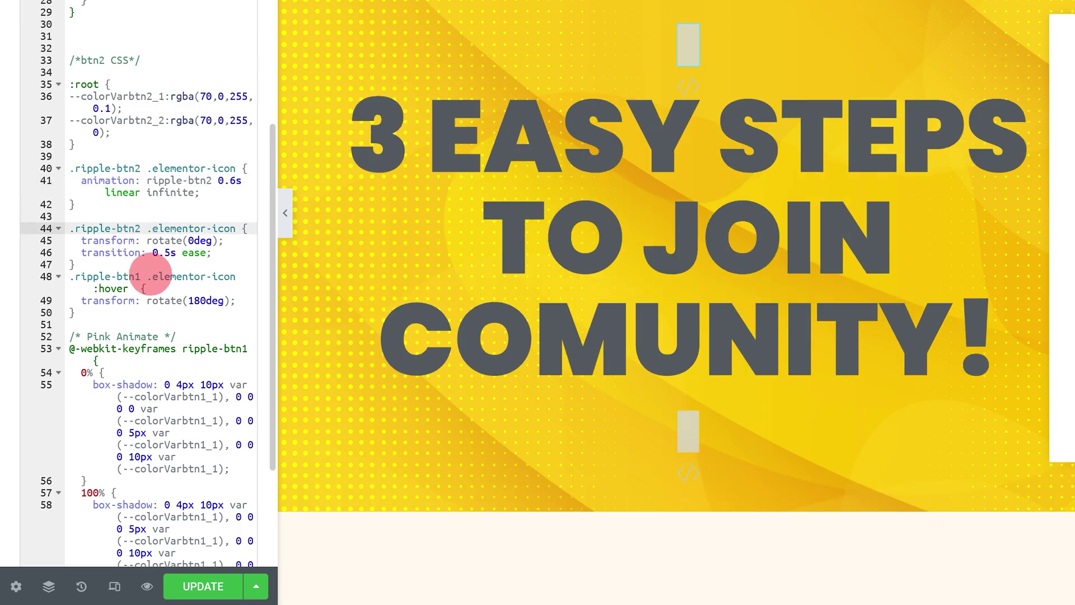
pyautogui.click(142, 277)
pyautogui.moveTo(142, 276); pyautogui.dragTo(136, 277)
pyautogui.write('2')
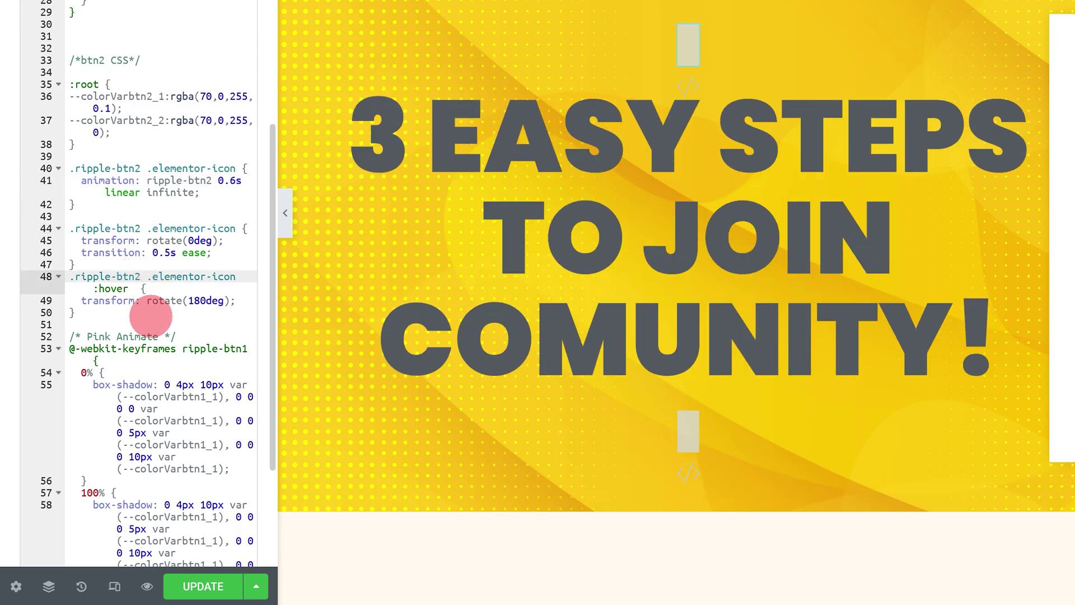
pyautogui.click(248, 348)
pyautogui.write('2')
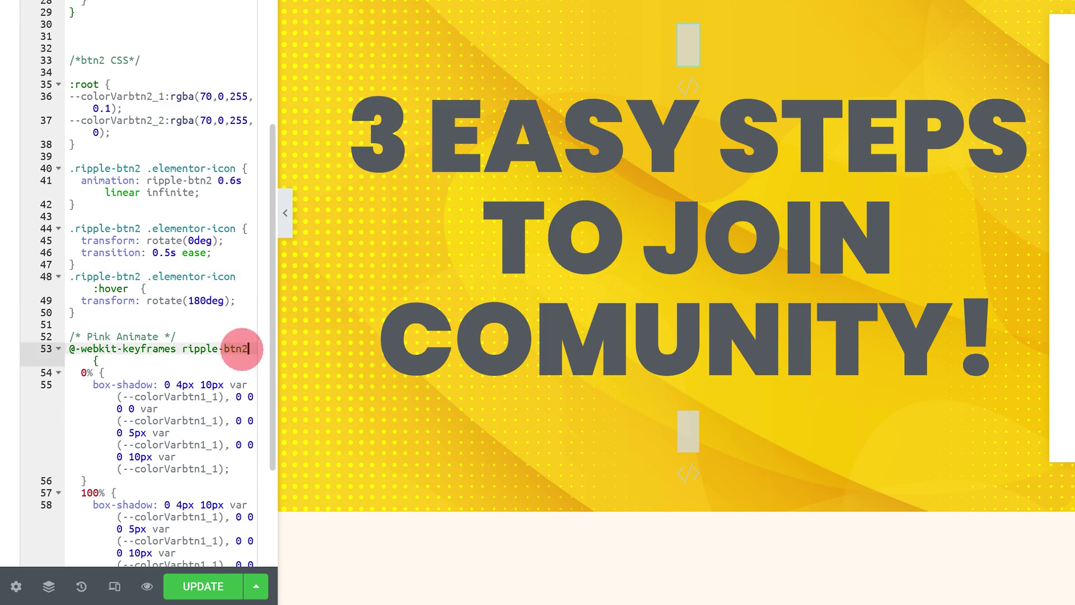
# - Point every colour variable reference in the btn2 keyframes to colorVarbtn2
pyautogui.click(207, 397)
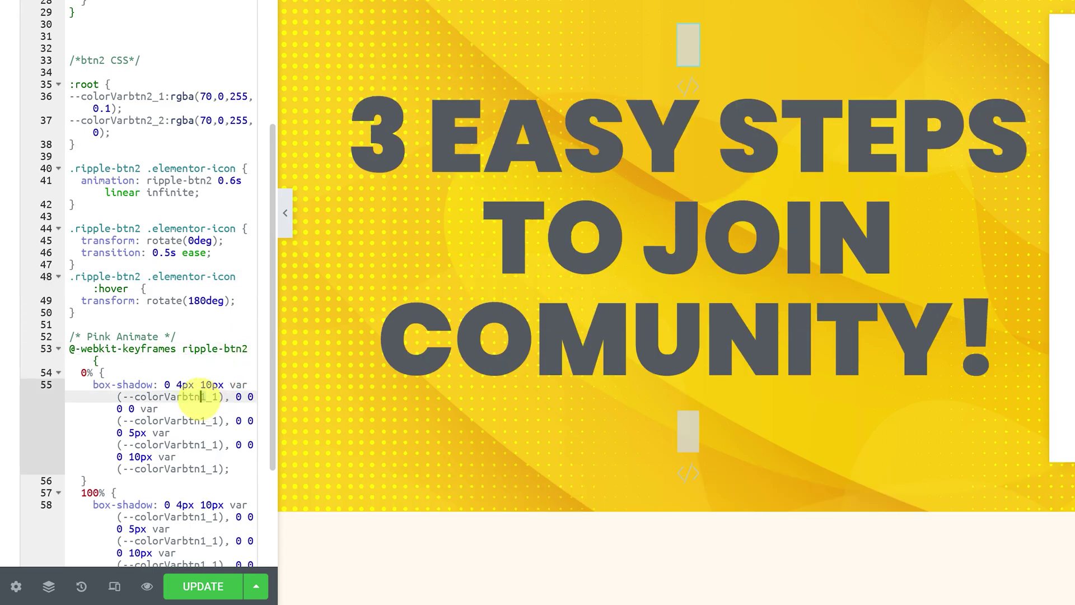
pyautogui.press('BackSpace')
pyautogui.write('2')
pyautogui.click(206, 421)
pyautogui.press('BackSpace')
pyautogui.write('2')
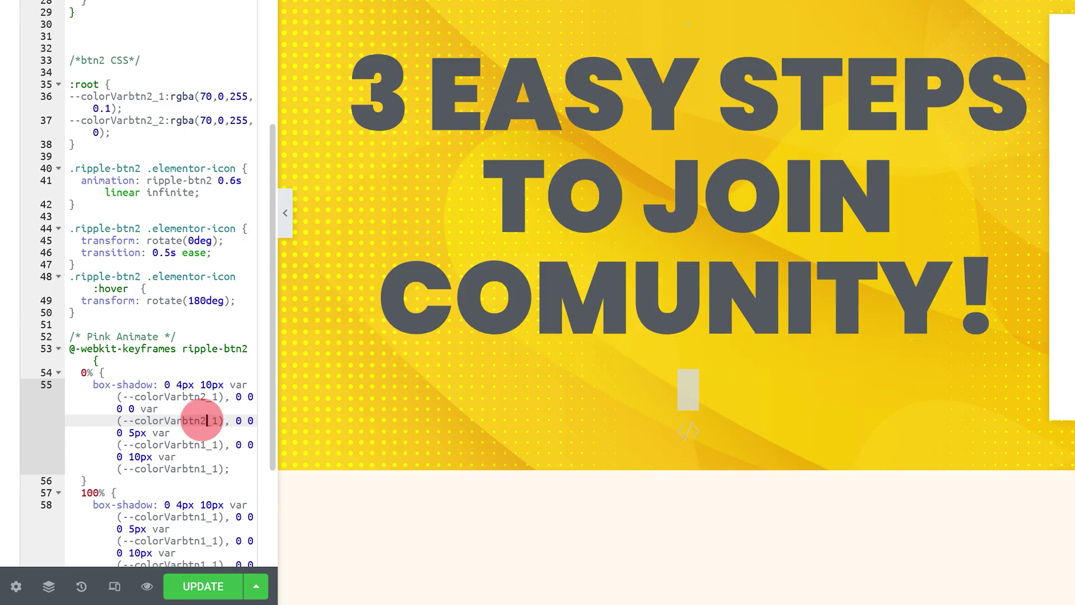
pyautogui.click(207, 444)
pyautogui.press('BackSpace')
pyautogui.write('2')
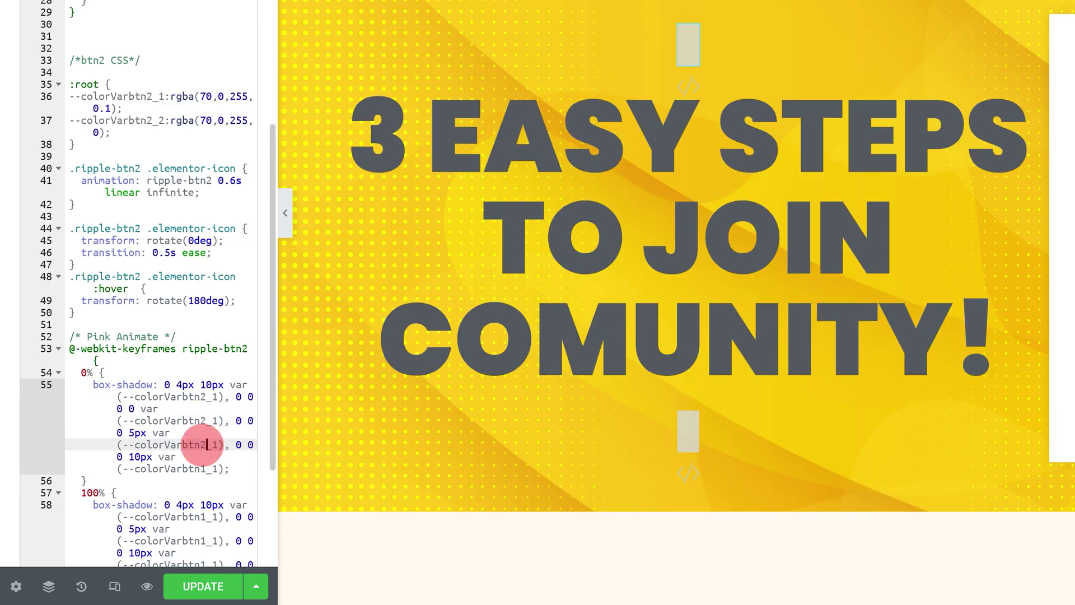
pyautogui.click(202, 469)
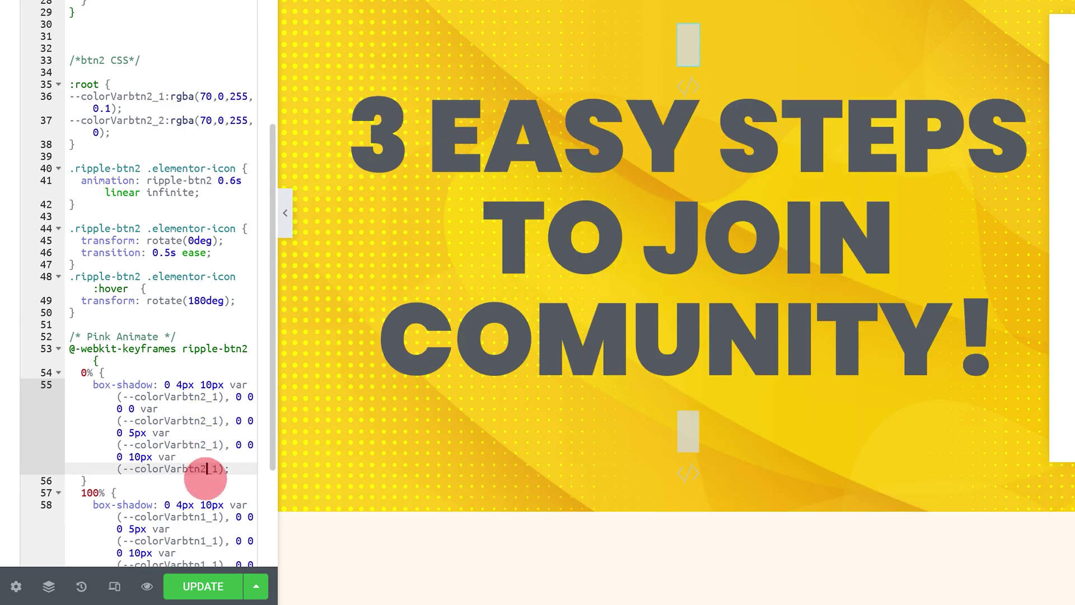
pyautogui.click(207, 516)
pyautogui.press('BackSpace')
pyautogui.write('2')
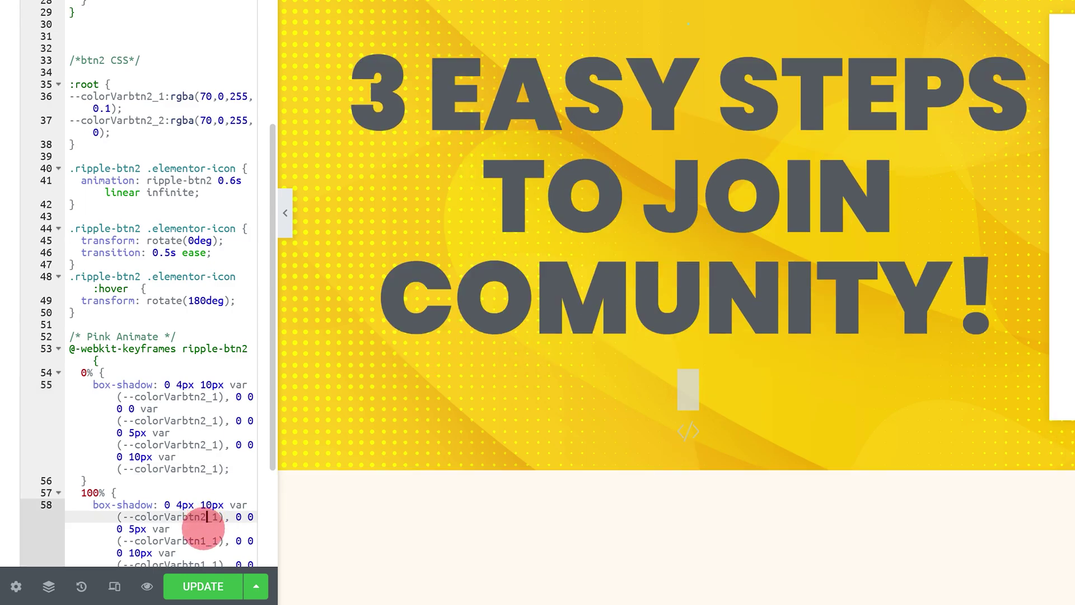
pyautogui.click(207, 540)
pyautogui.press('BackSpace')
pyautogui.write('2')
pyautogui.scroll(-3, 202, 504)
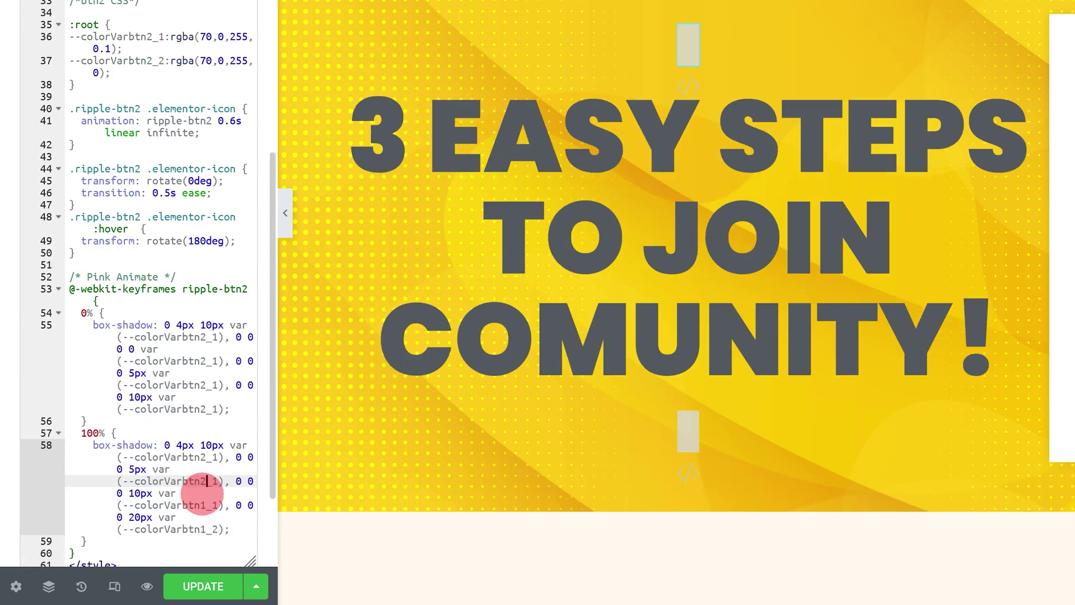
pyautogui.click(207, 446)
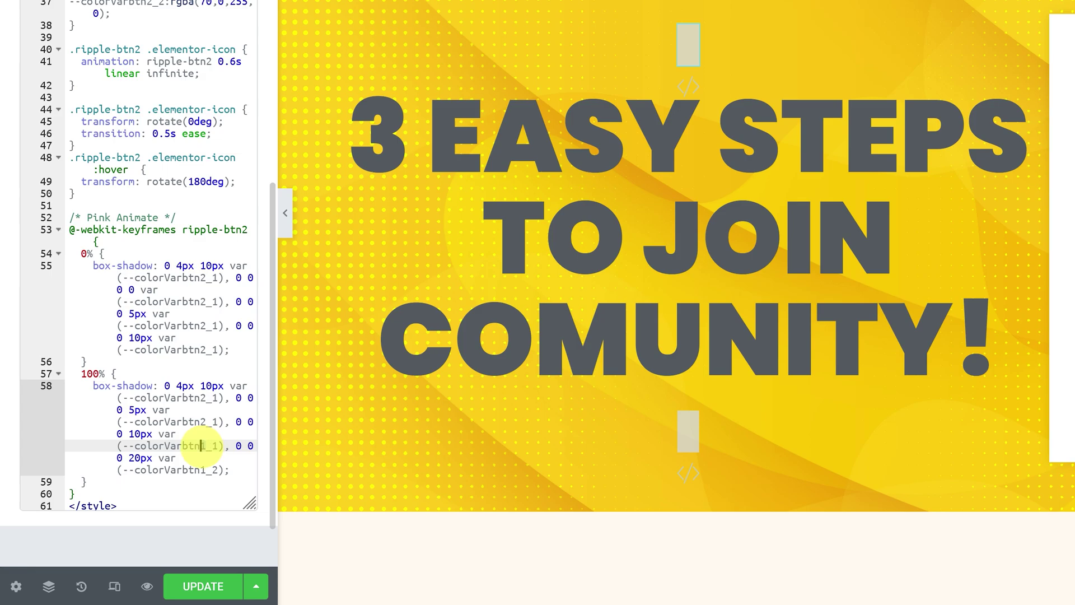
pyautogui.press('BackSpace')
pyautogui.write('2')
pyautogui.click(205, 469)
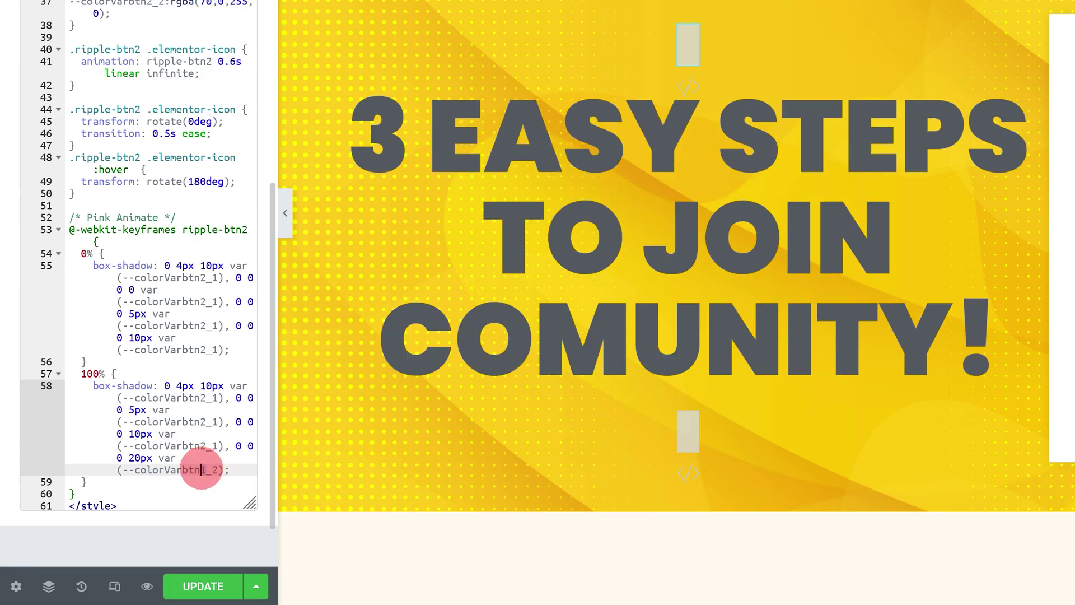
pyautogui.write('2')
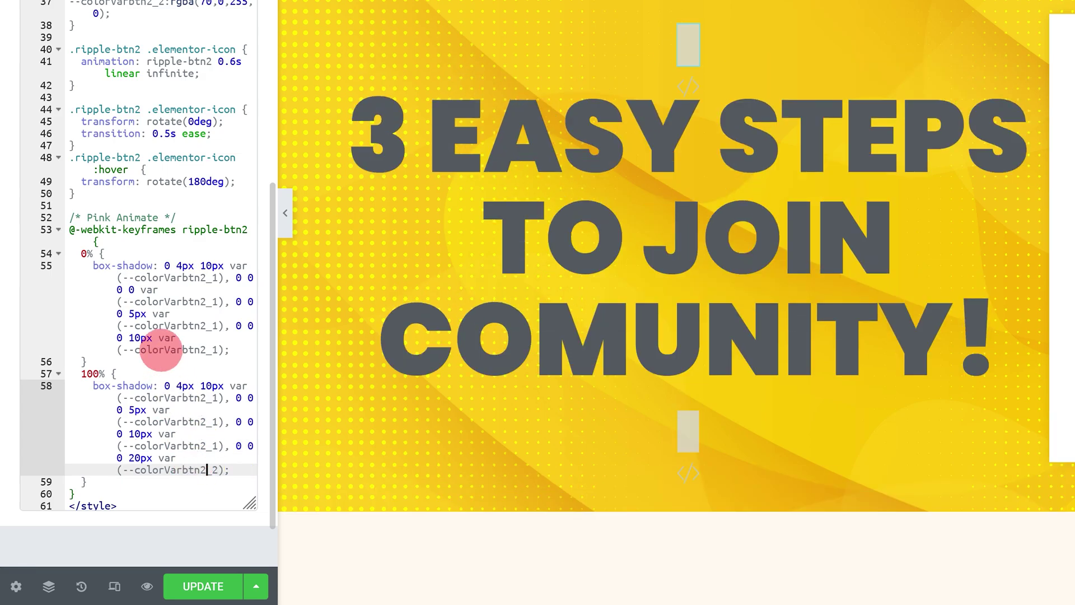
# - Check the ripple-btn2 hover rule and return to the top of the code
pyautogui.moveTo(75, 158); pyautogui.dragTo(140, 158)
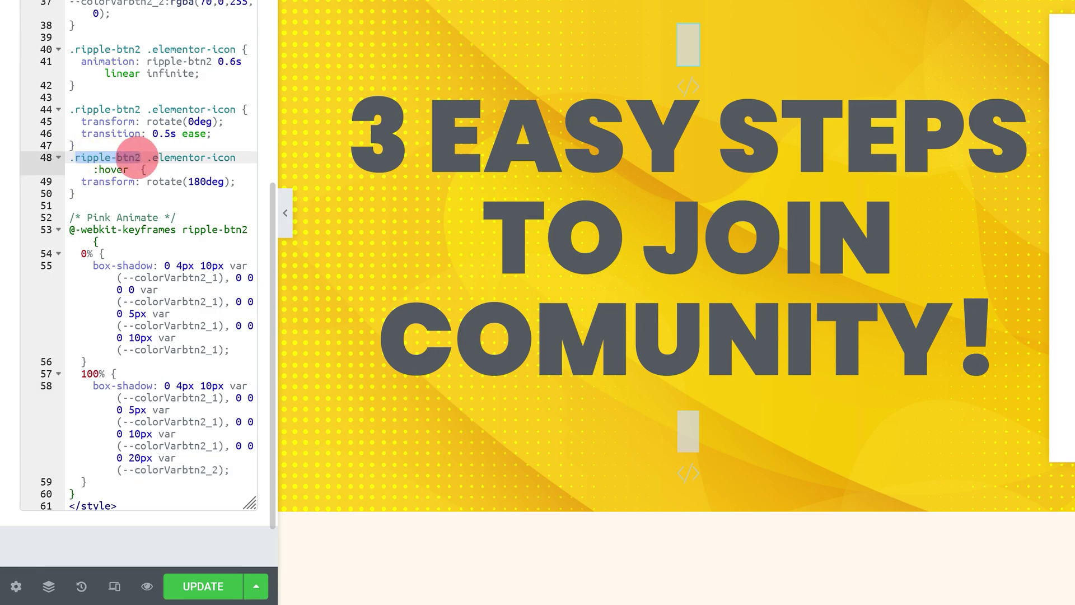
pyautogui.scroll(5, 137, 158)
pyautogui.scroll(5, 145, 168)
pyautogui.scroll(3, 146, 145)
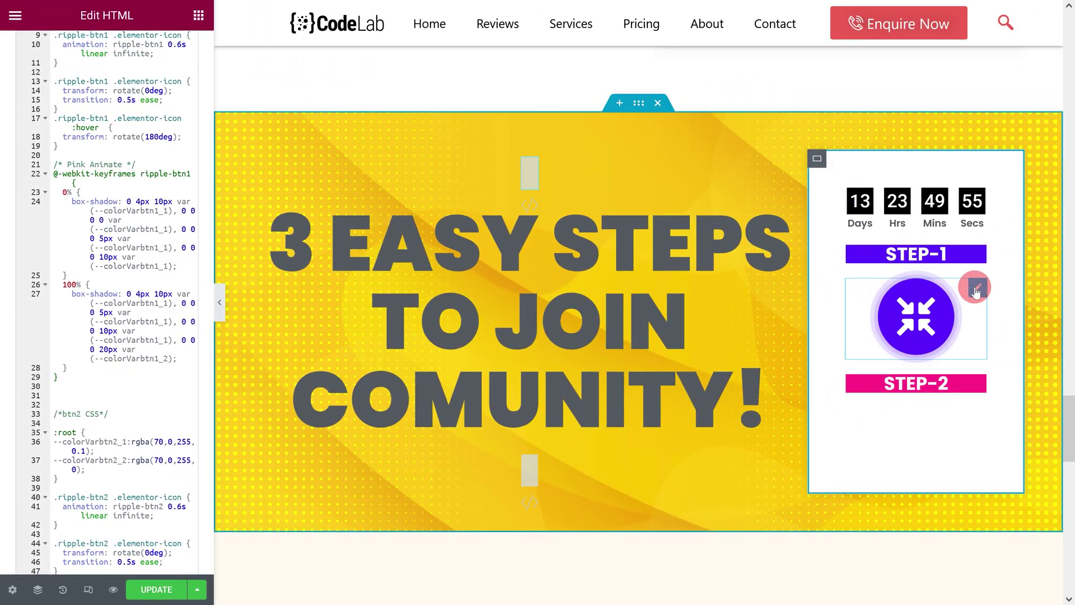
# - Duplicate the purple compress icon and drop the copy below the STEP-2 heading
pyautogui.rightClick(976, 291)
pyautogui.click(979, 321)
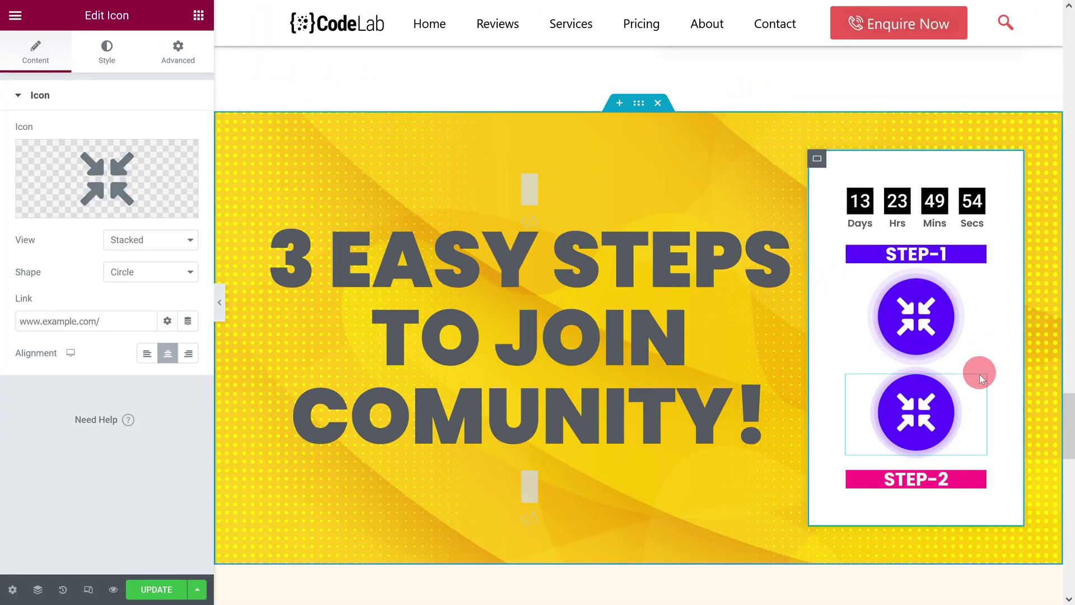
pyautogui.moveTo(979, 374); pyautogui.dragTo(946, 482)
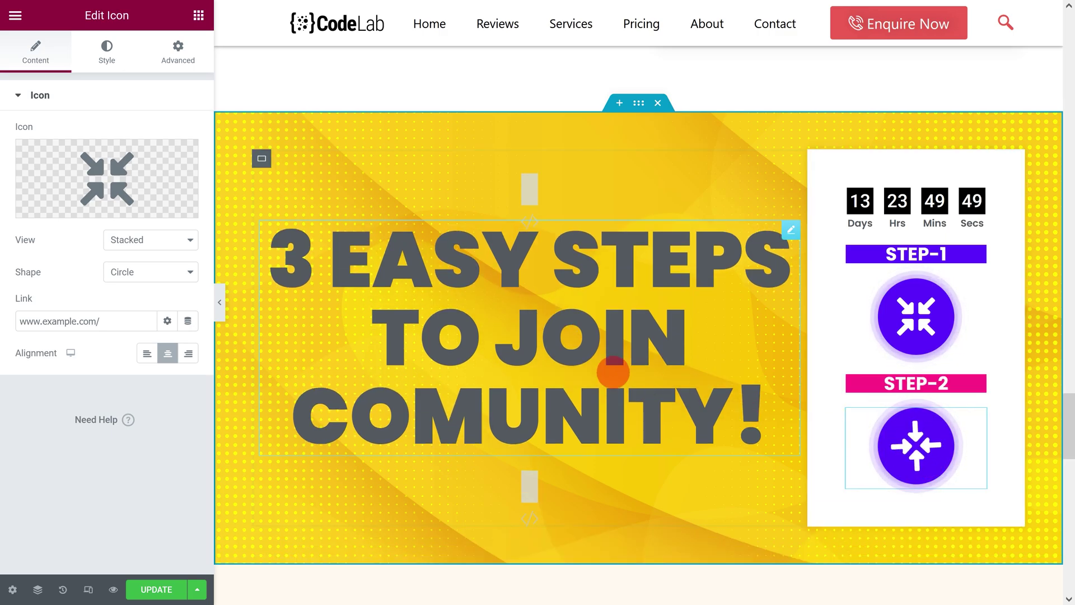
# - Swap the copied icon's compress symbol for the solid Cog icon
pyautogui.click(124, 177)
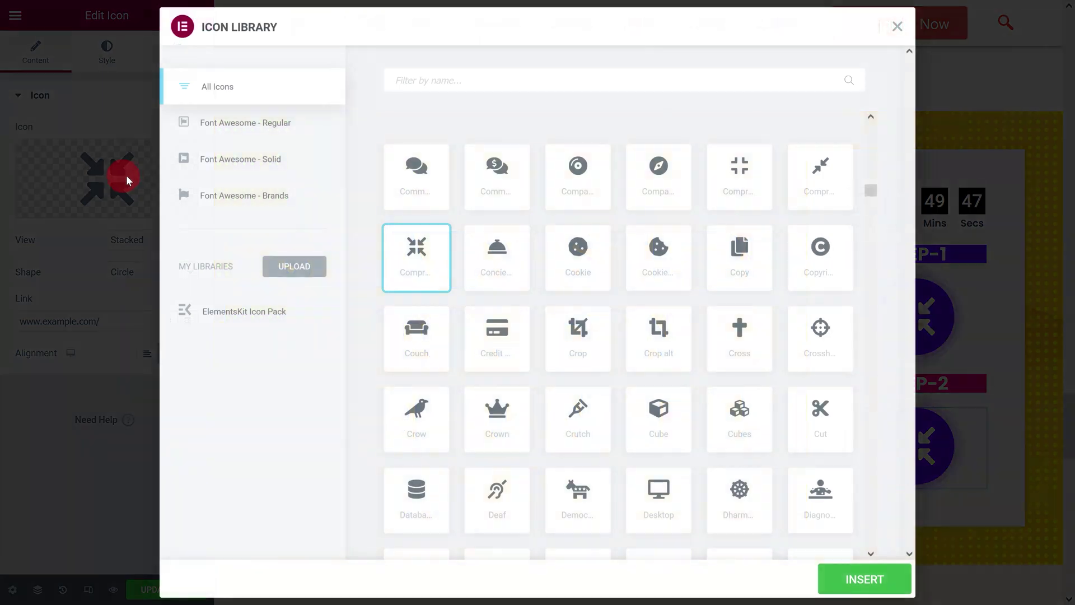
pyautogui.click(412, 80)
pyautogui.write('cog')
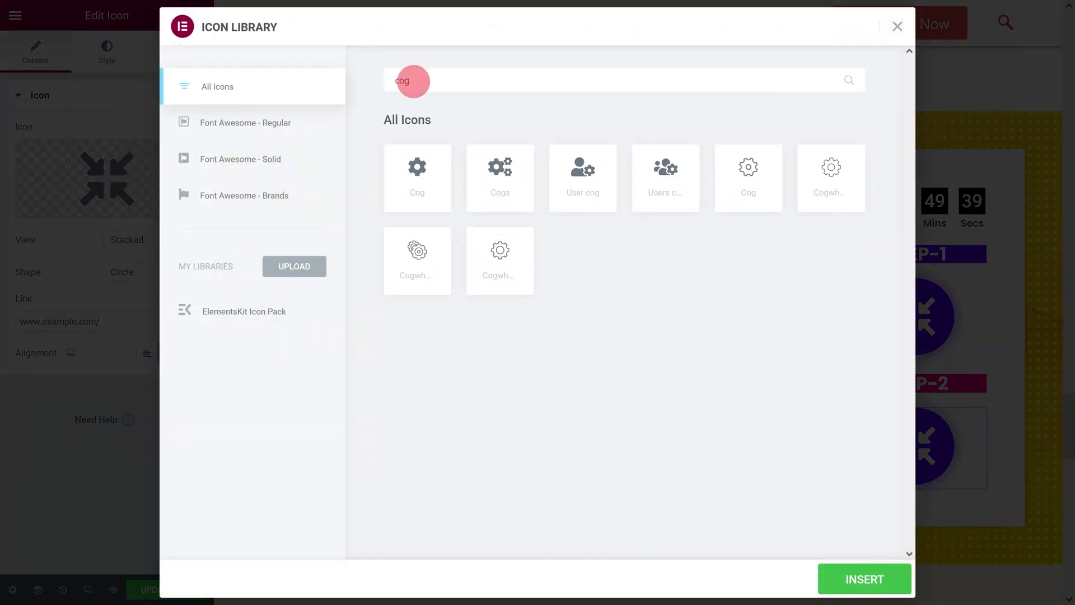
pyautogui.click(443, 190)
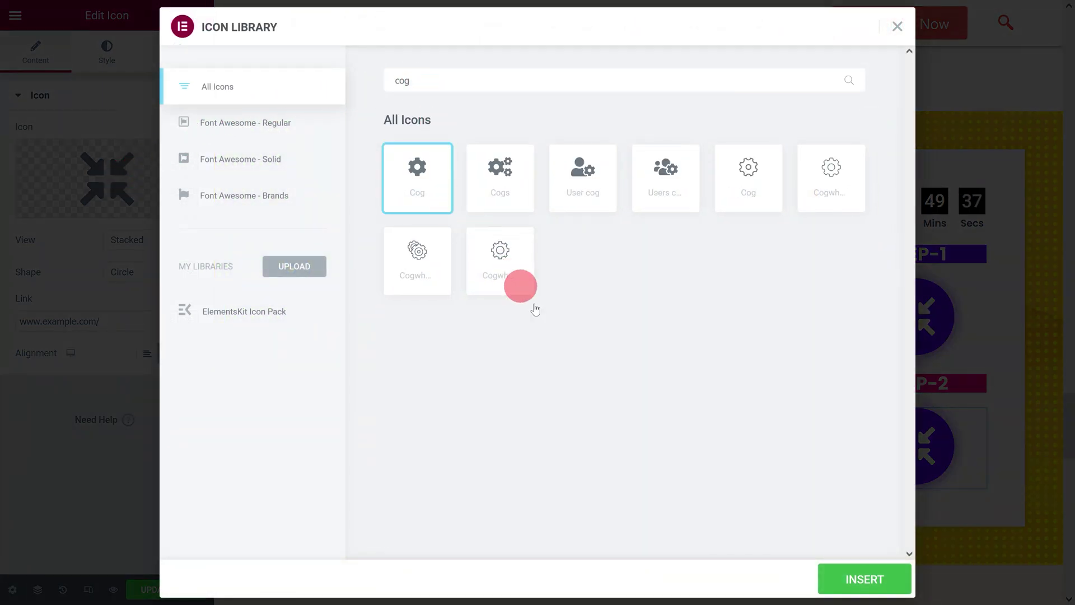
pyautogui.click(851, 579)
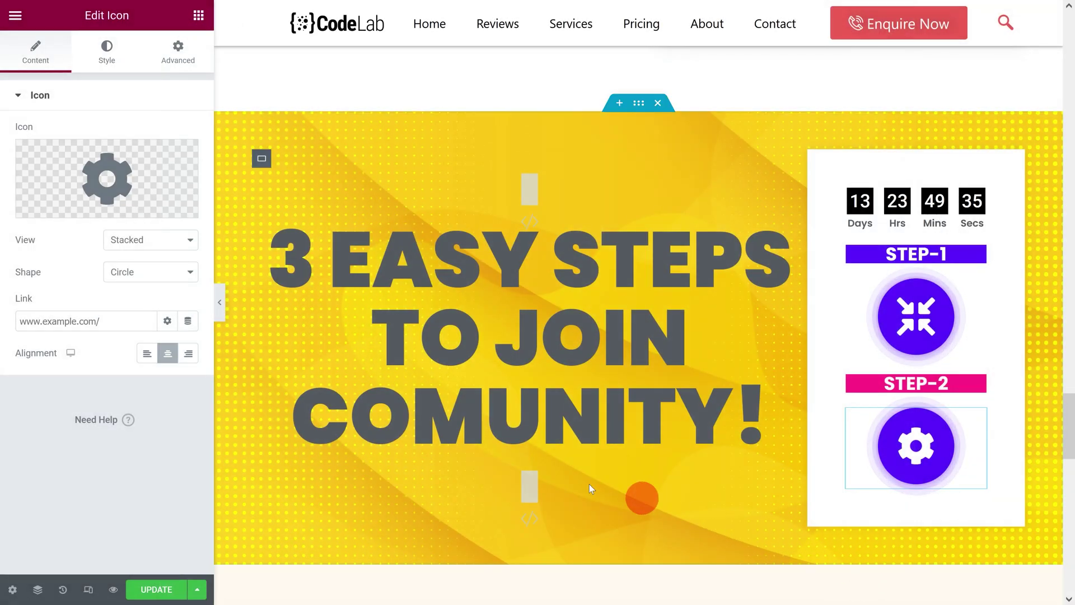
pyautogui.moveTo(108, 318); pyautogui.dragTo(22, 318)
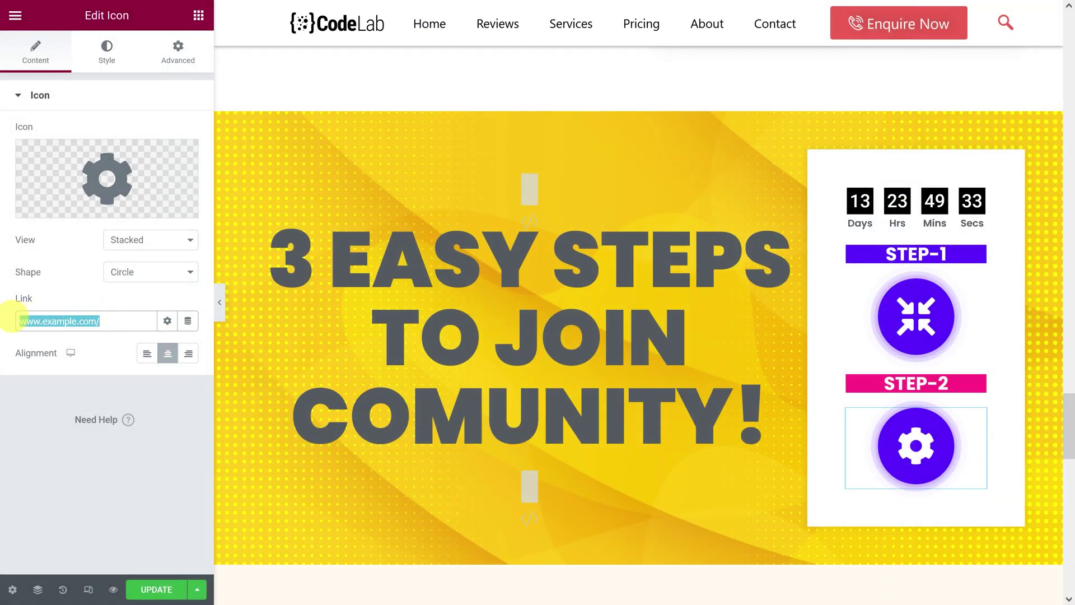
pyautogui.write('www.example.')
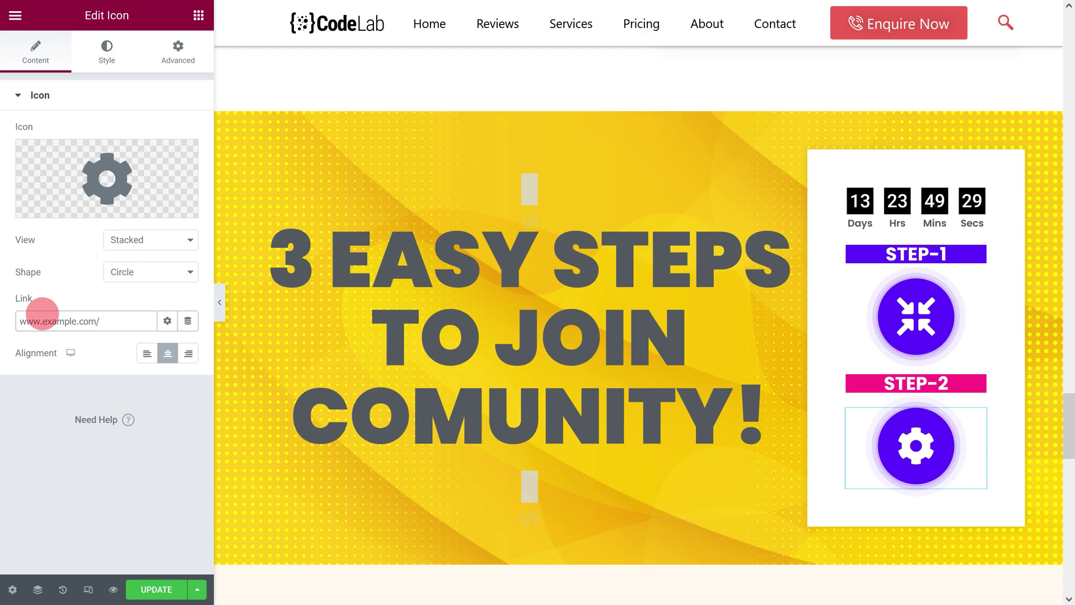
pyautogui.click(106, 54)
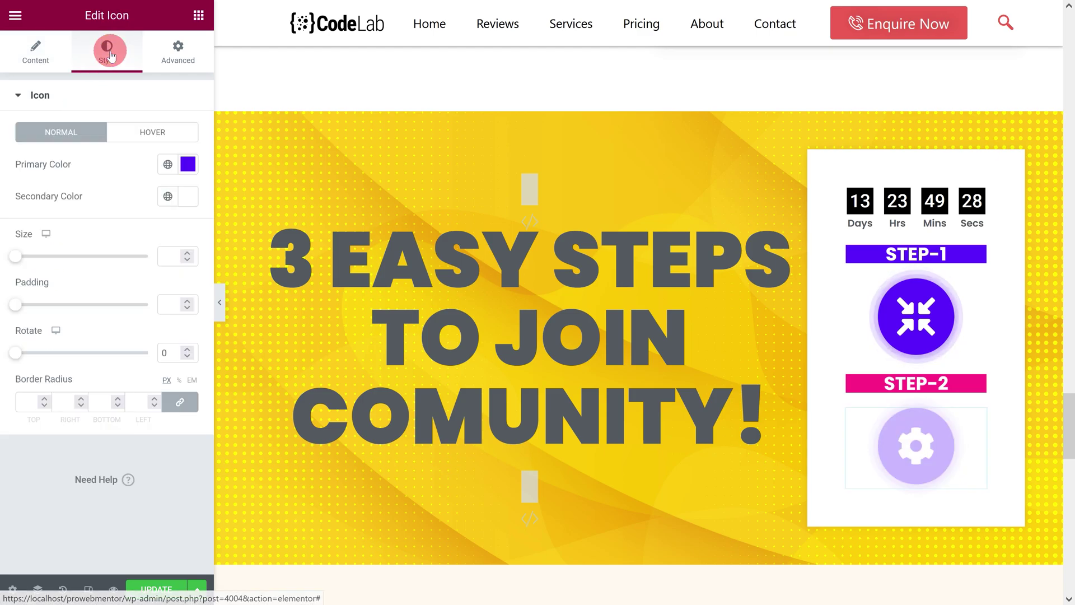
pyautogui.click(182, 166)
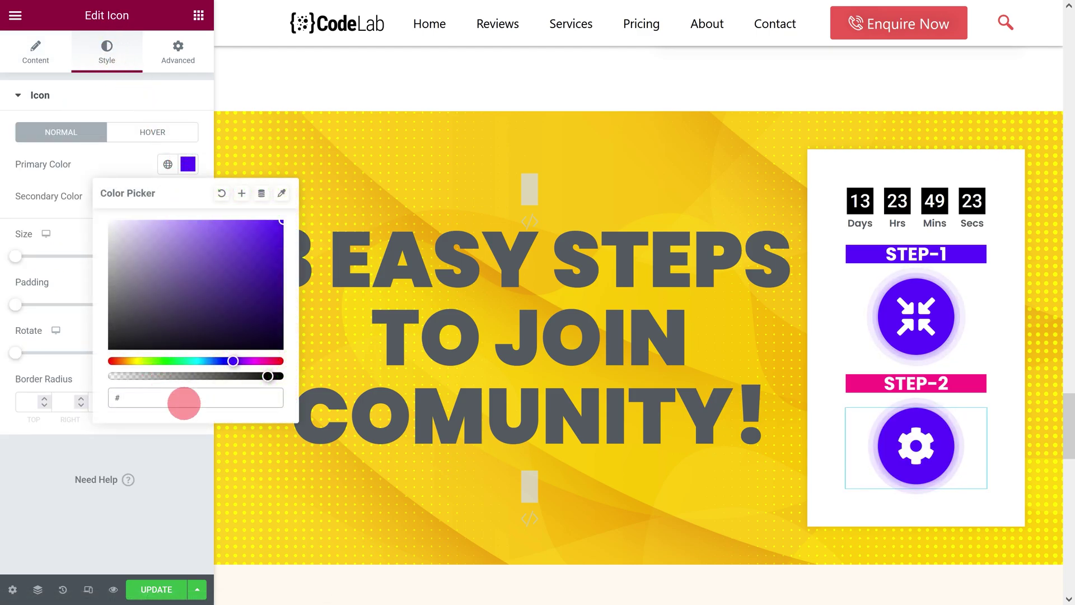
pyautogui.write('FF0072DB')
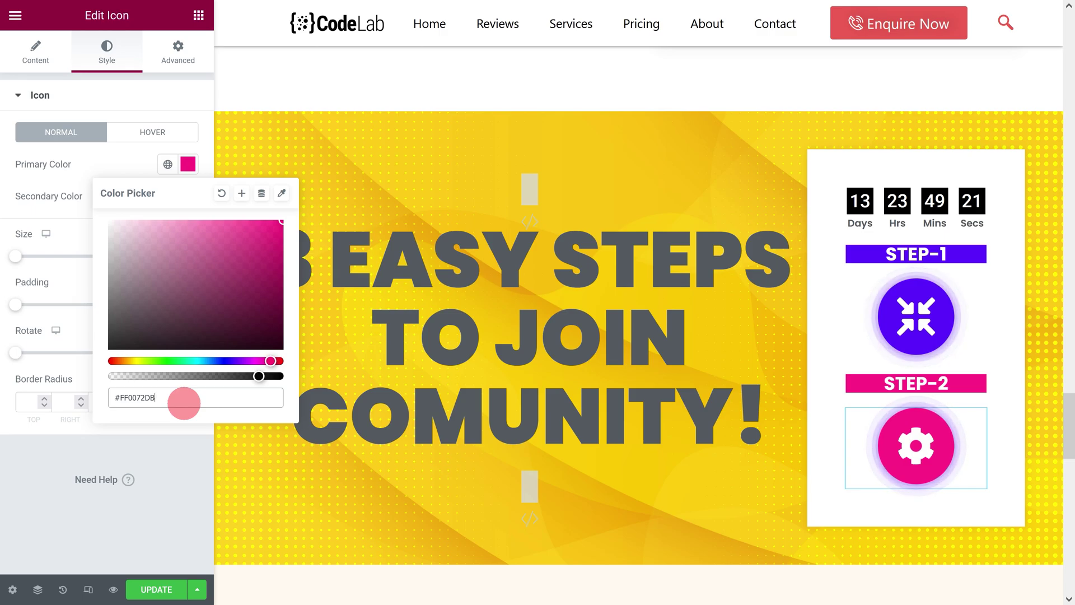
pyautogui.click(160, 453)
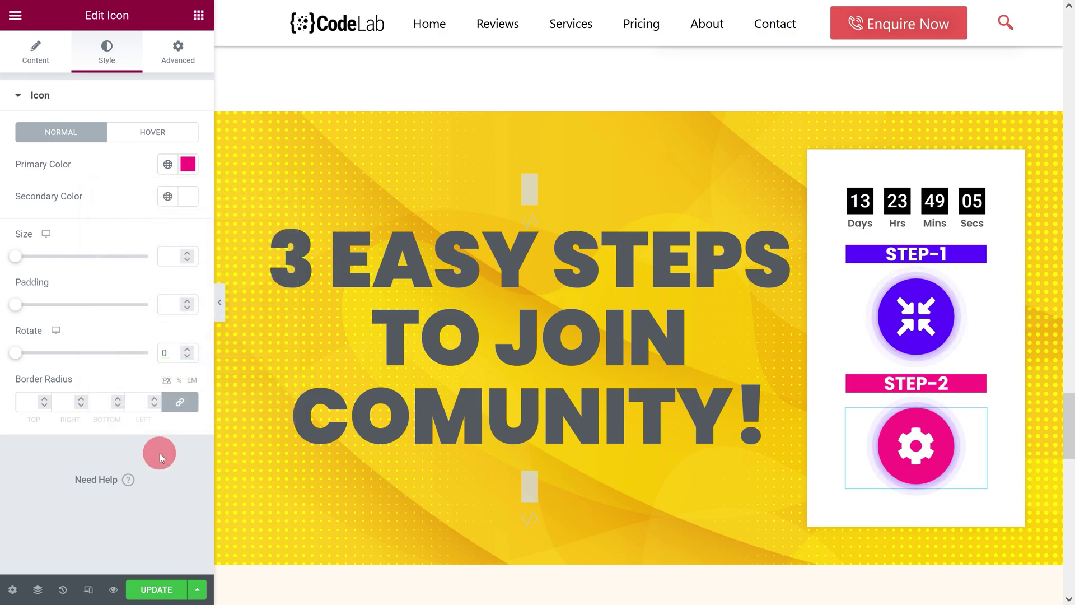
# - Delete ripple-btn1 from the gear's Advanced CSS Classes field to make room for ripple-btn2
pyautogui.click(196, 59)
pyautogui.moveTo(153, 540); pyautogui.dragTo(101, 539)
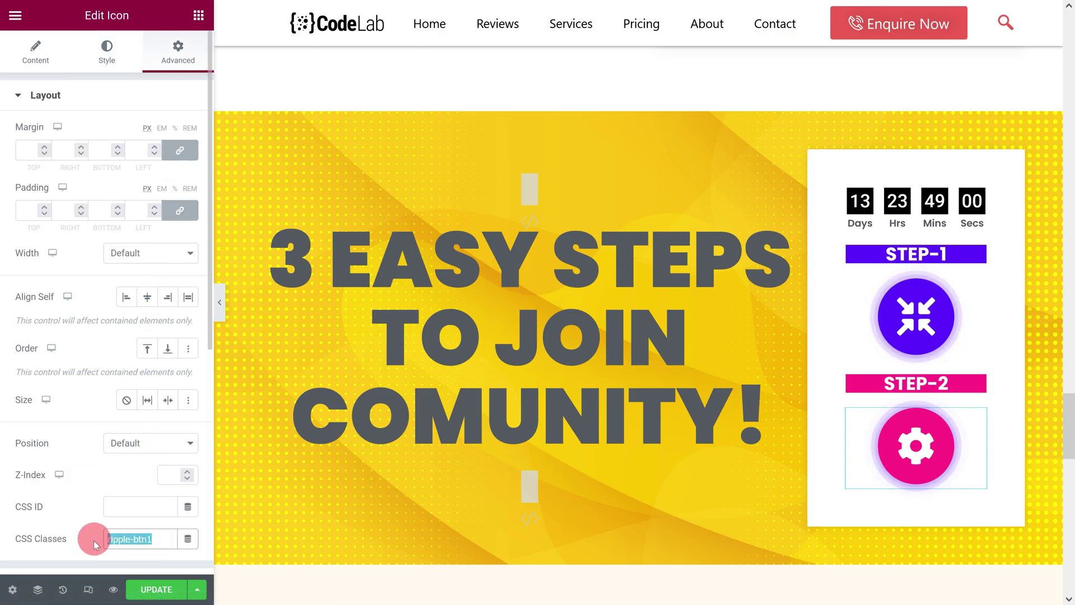
pyautogui.press('BackSpace')
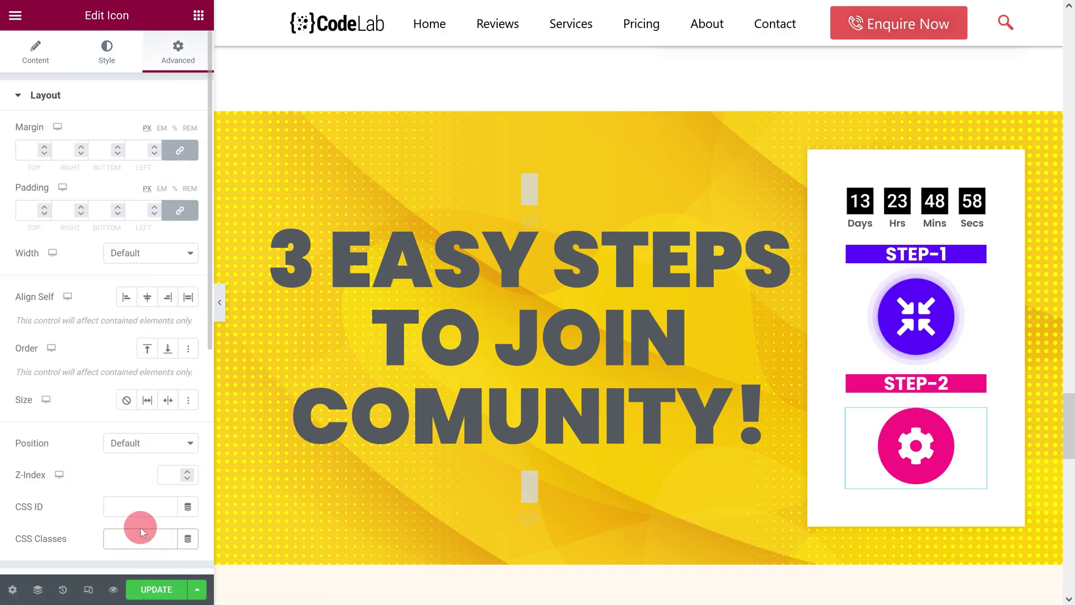
# - Recolour both colorVarbtn2 glow values to pink rgba(255,0,114), update the page and preview it live
pyautogui.write('ripple-btn2')
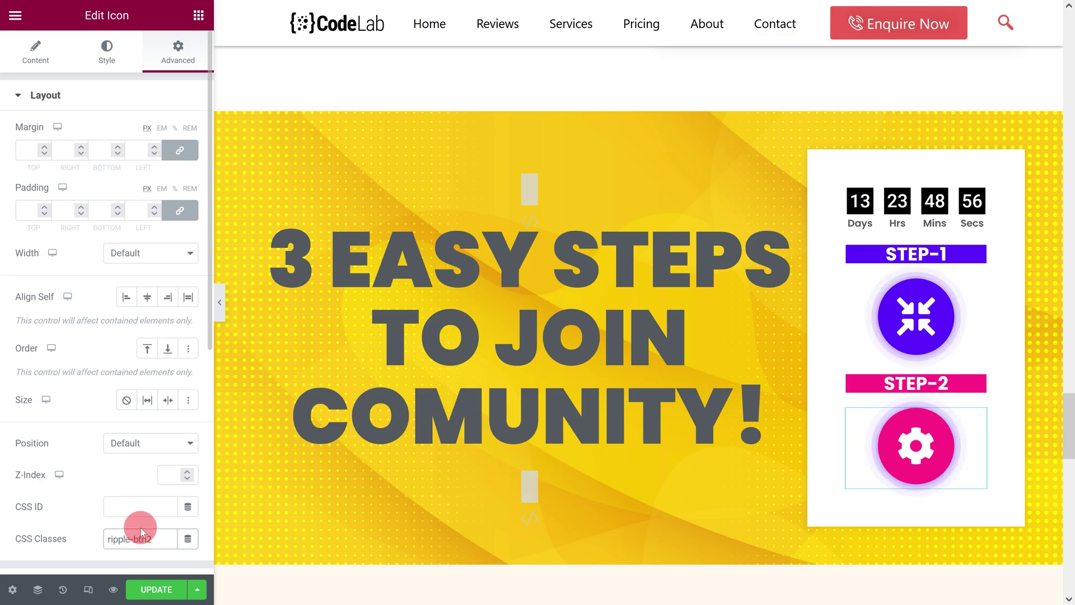
pyautogui.click(529, 184)
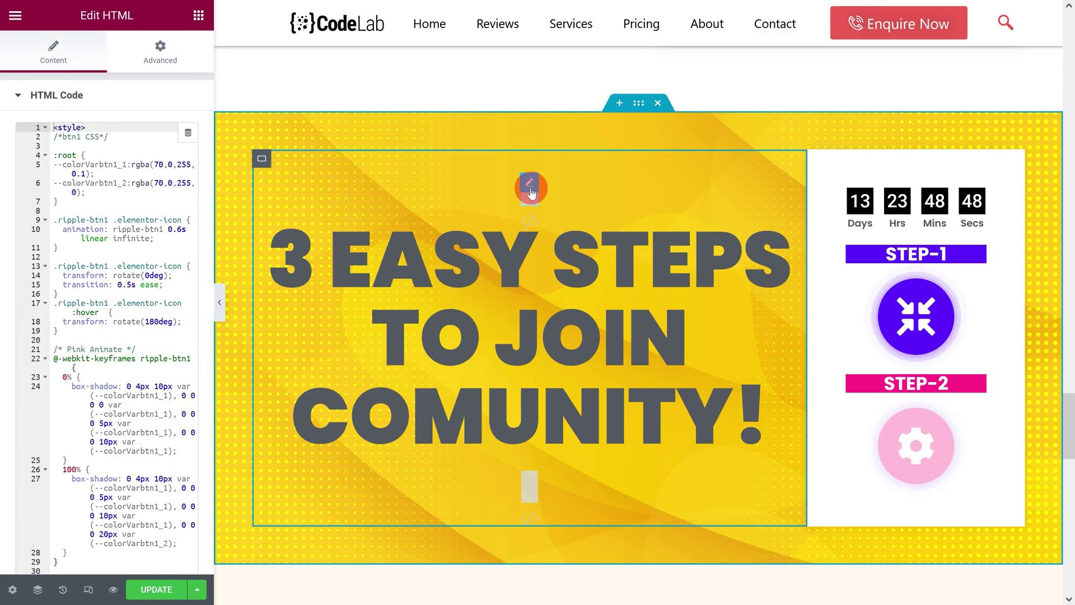
pyautogui.scroll(-3, 114, 435)
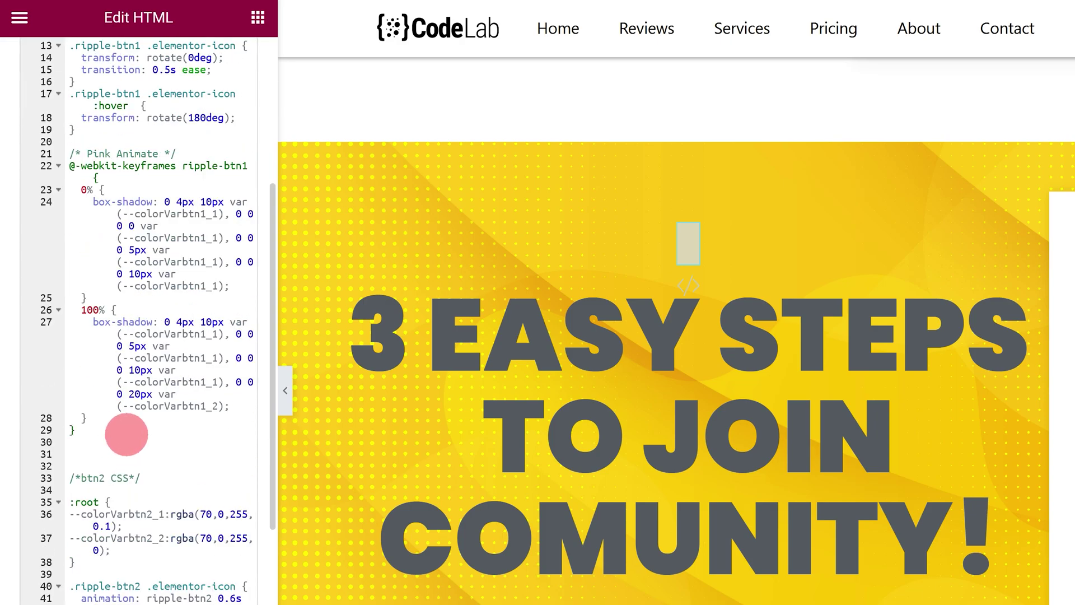
pyautogui.scroll(-3, 125, 431)
pyautogui.moveTo(200, 335); pyautogui.dragTo(249, 335)
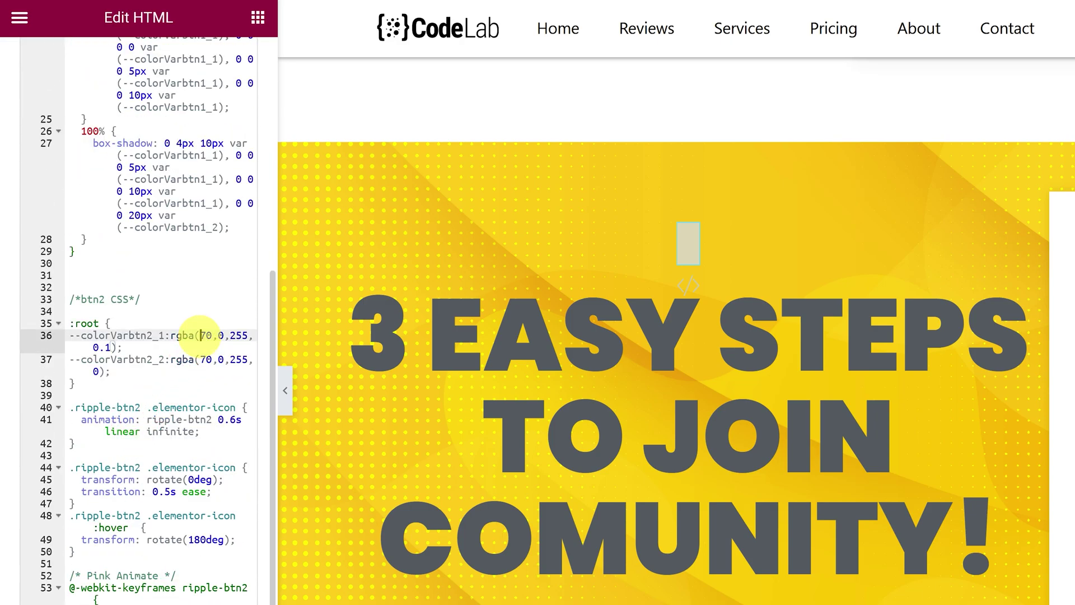
pyautogui.write('255,0,114')
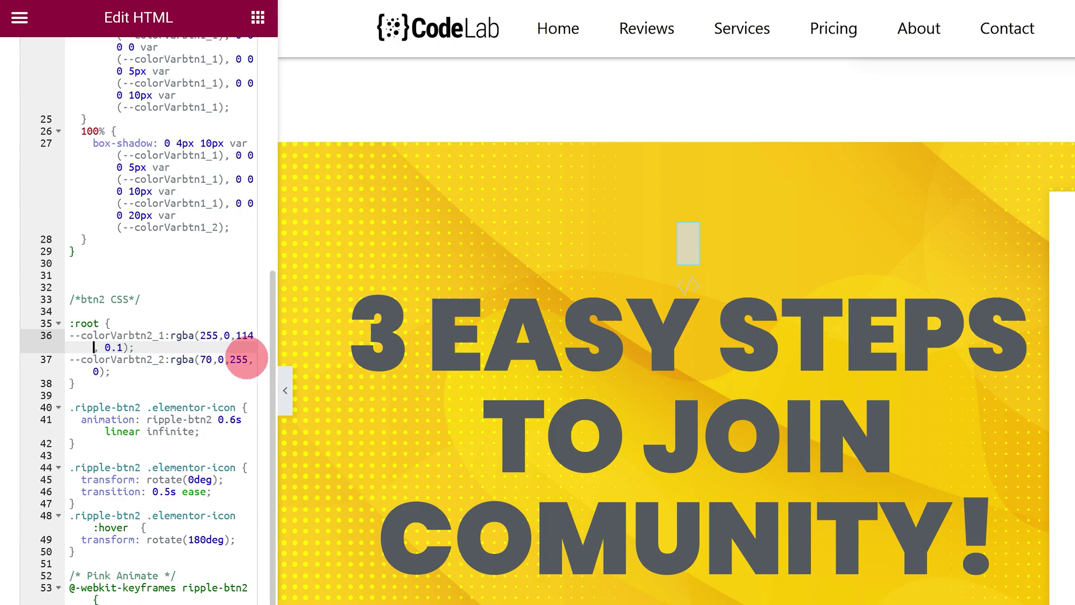
pyautogui.moveTo(248, 359); pyautogui.dragTo(201, 359)
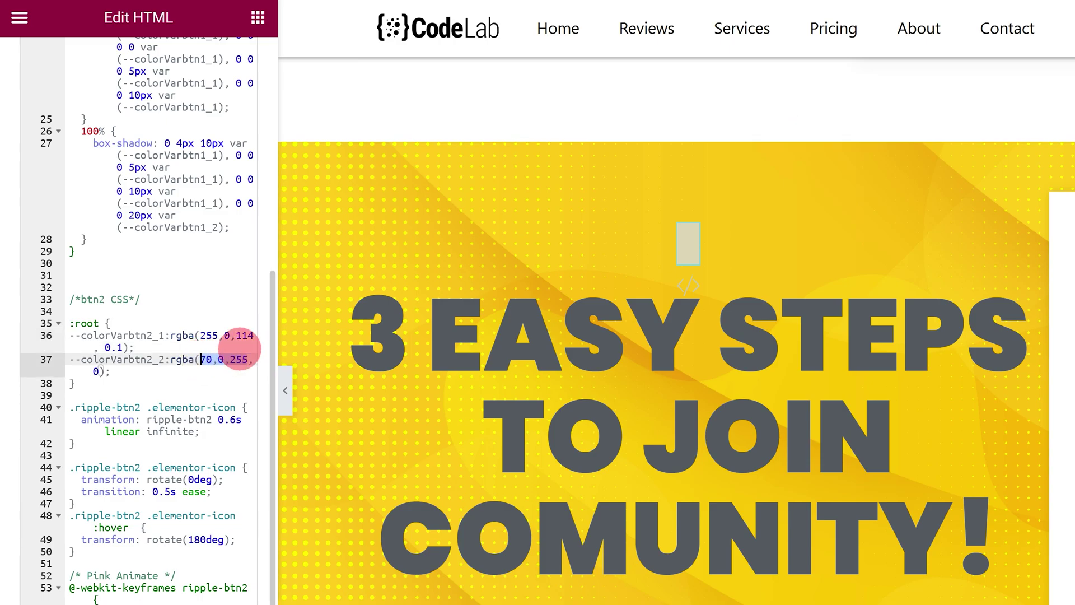
pyautogui.write('255,0,114')
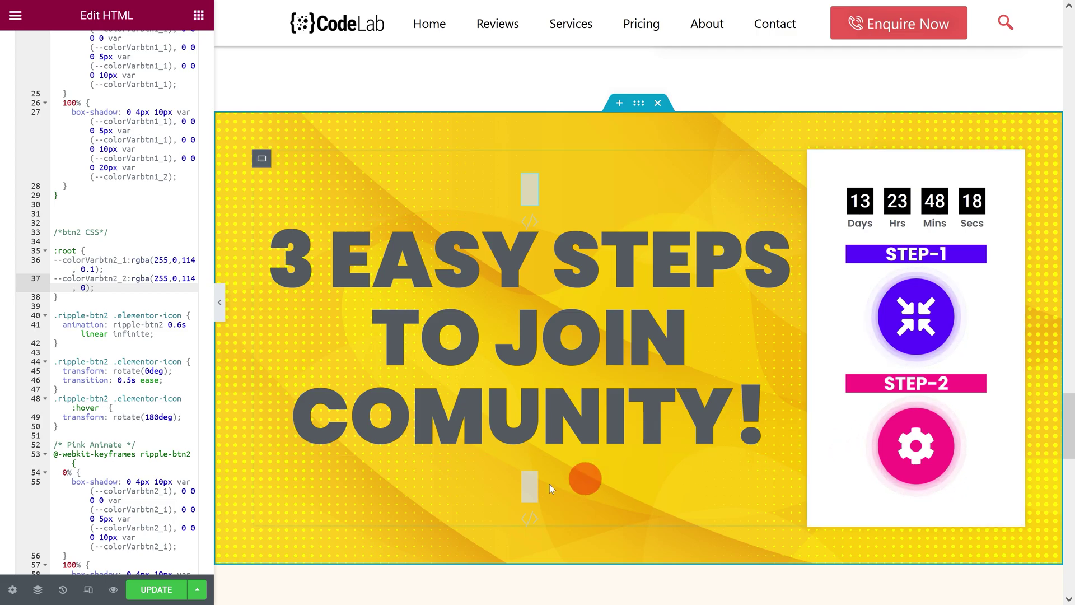
pyautogui.click(169, 594)
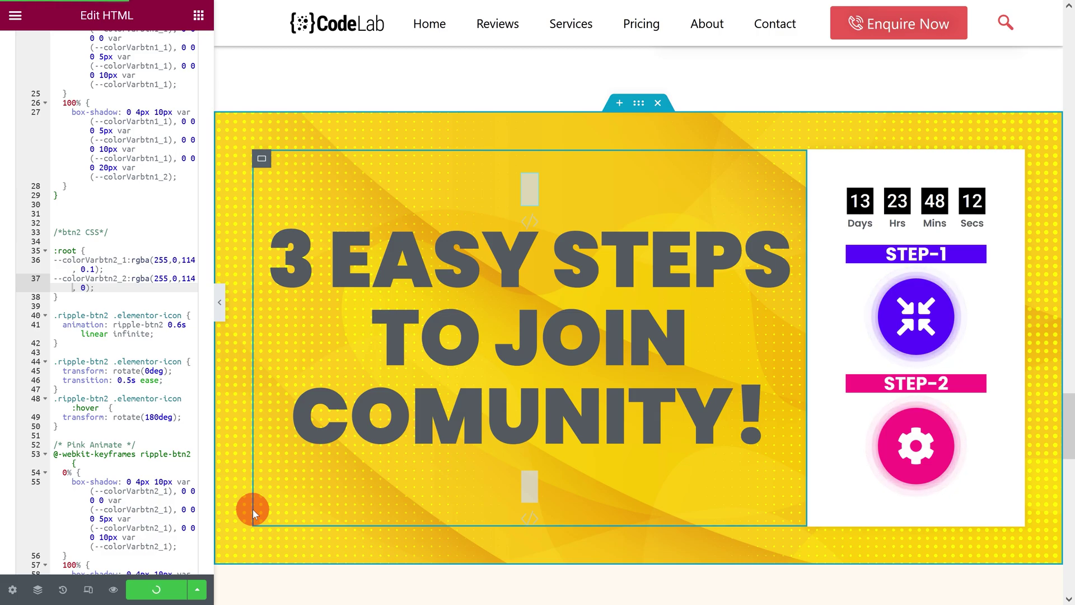
pyautogui.click(111, 590)
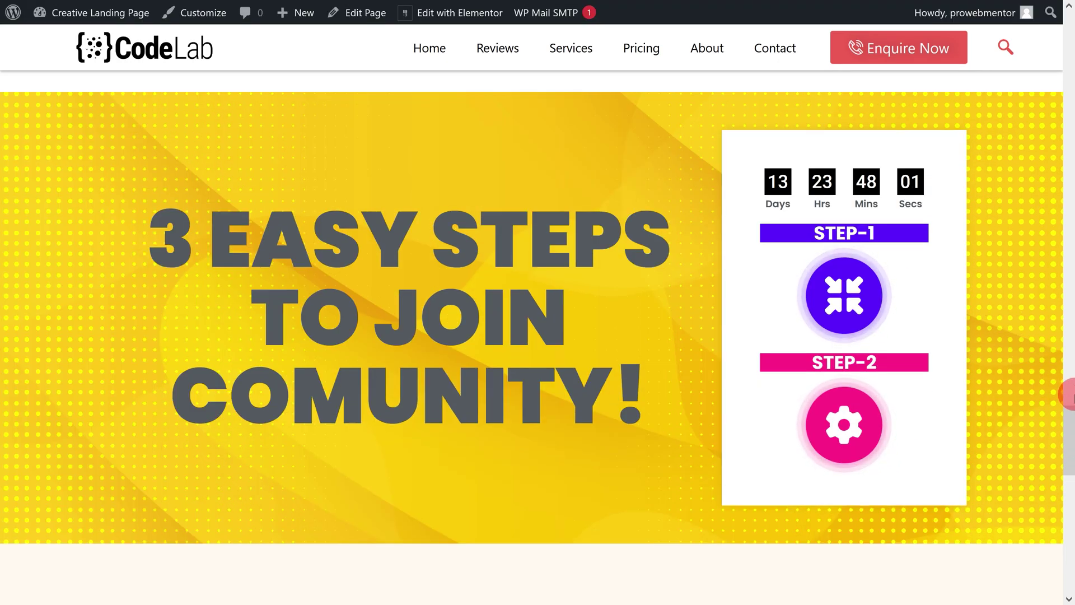